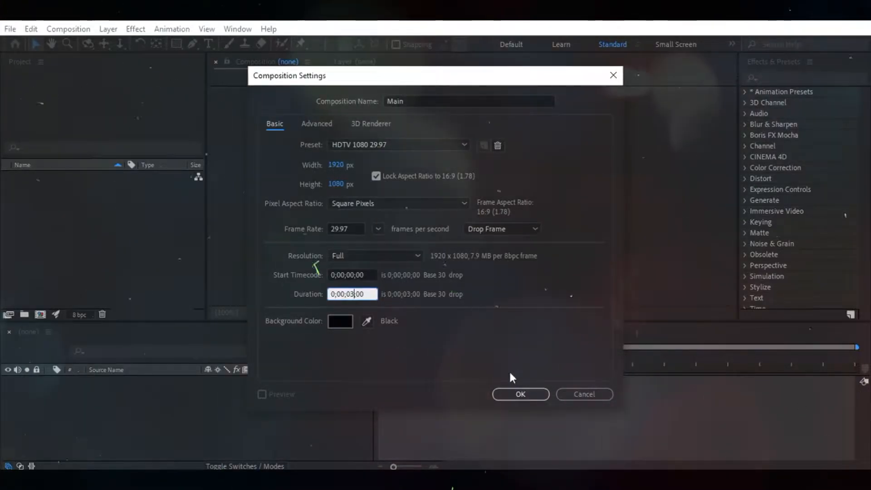
Create the 1920 x 1080 Main composition with a 3-second duration and import Glass Texture map.png and Polygon Texture.jpg
left_click(506, 395)
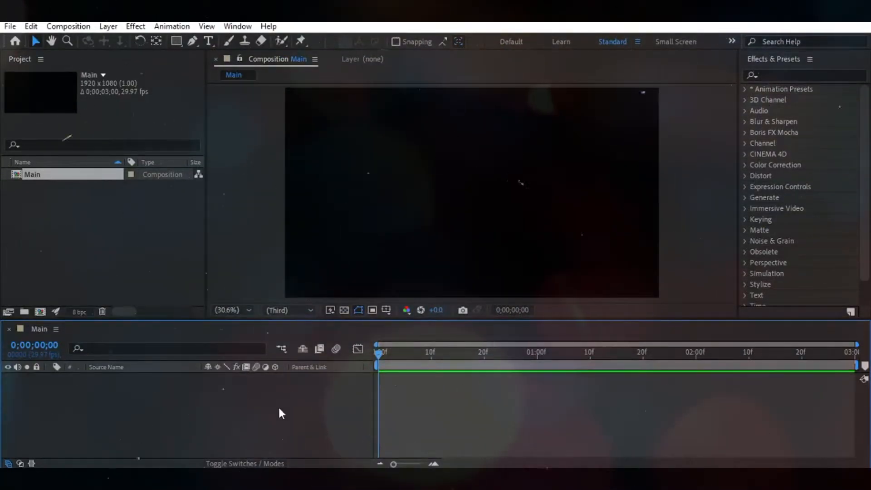
left_click(9, 26)
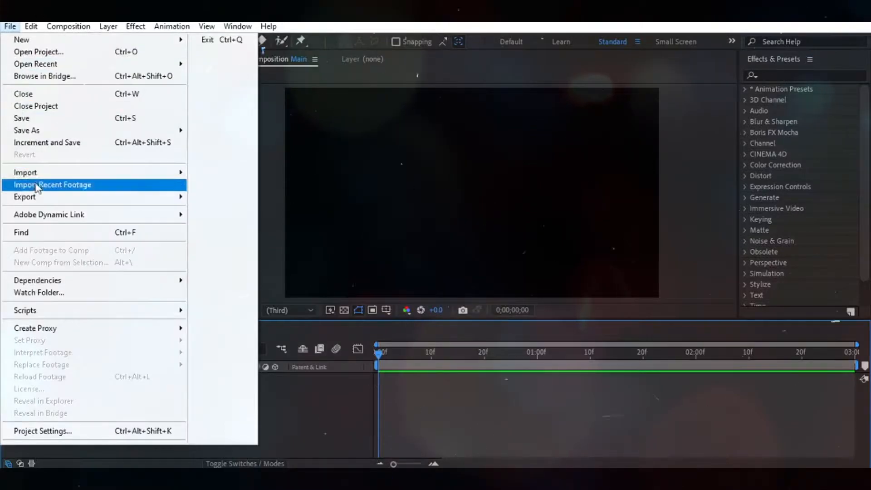
mouse_move(55, 173)
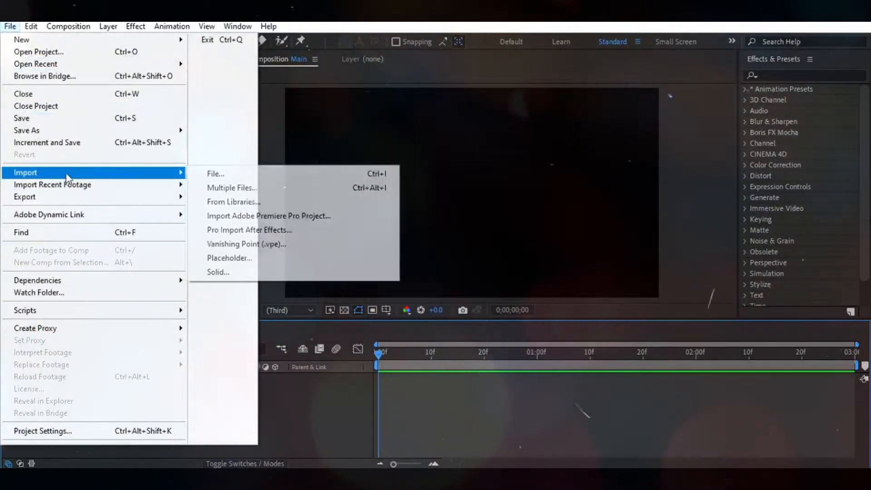
left_click(224, 176)
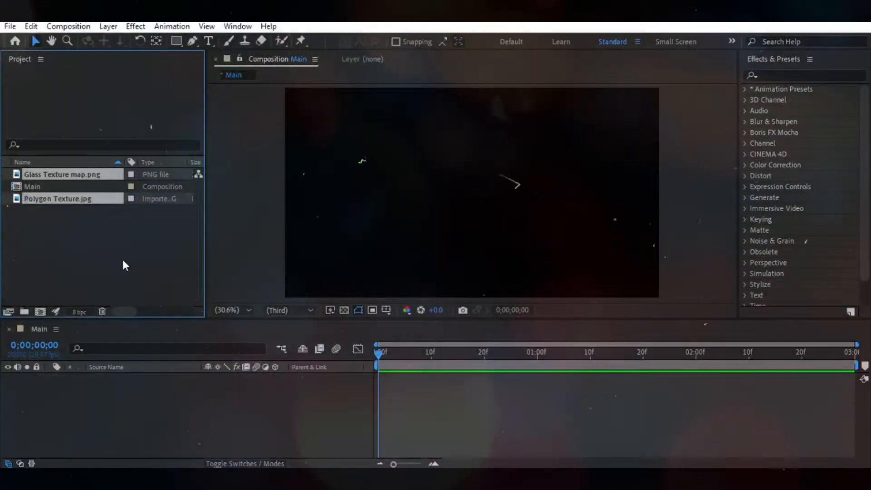
Add a new text layer to the Main composition reading "Photosclip"
right_click(145, 398)
mouse_move(218, 241)
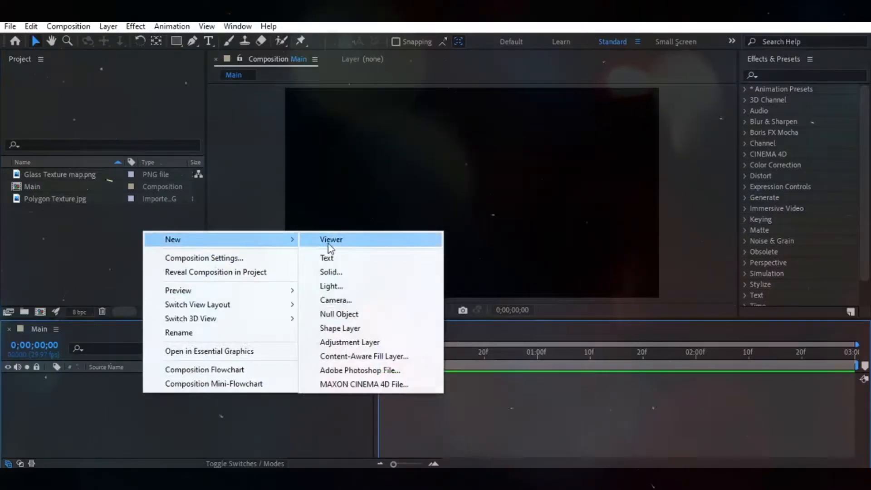
left_click(341, 263)
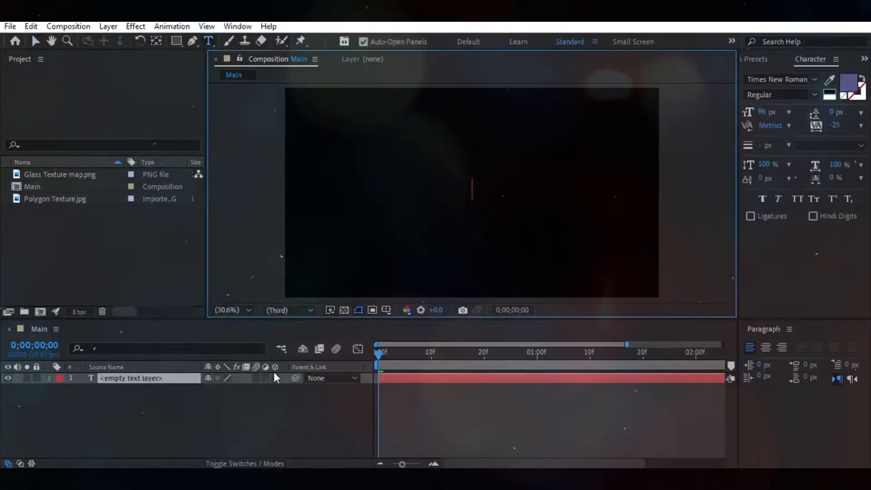
type("Photos")
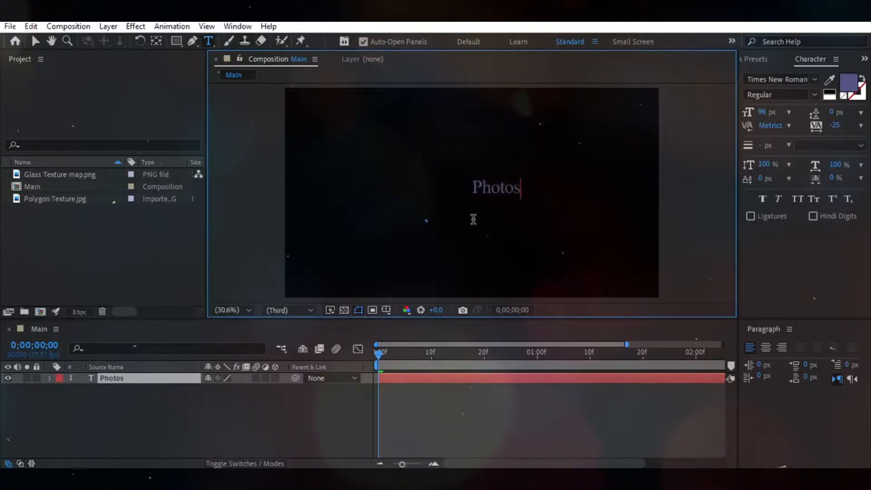
type("clip")
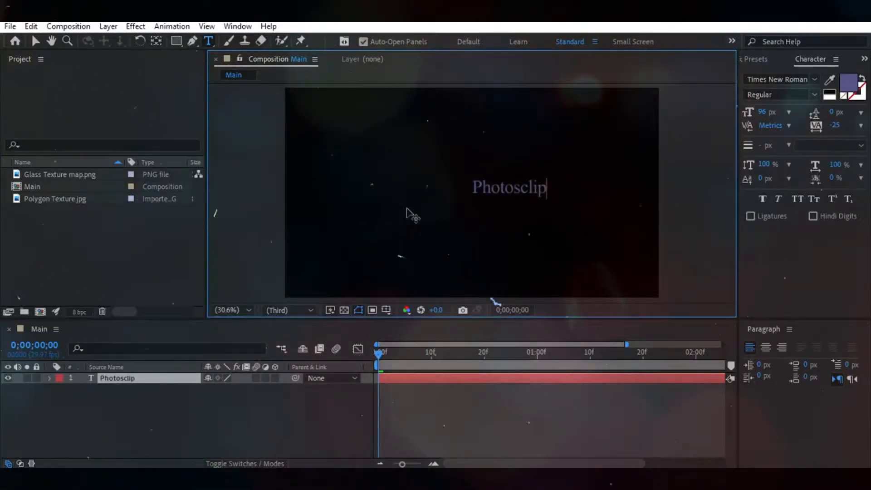
Set the fill colour of the whole Photosclip text to blue 0066FF
left_click_drag(546, 189, 470, 190)
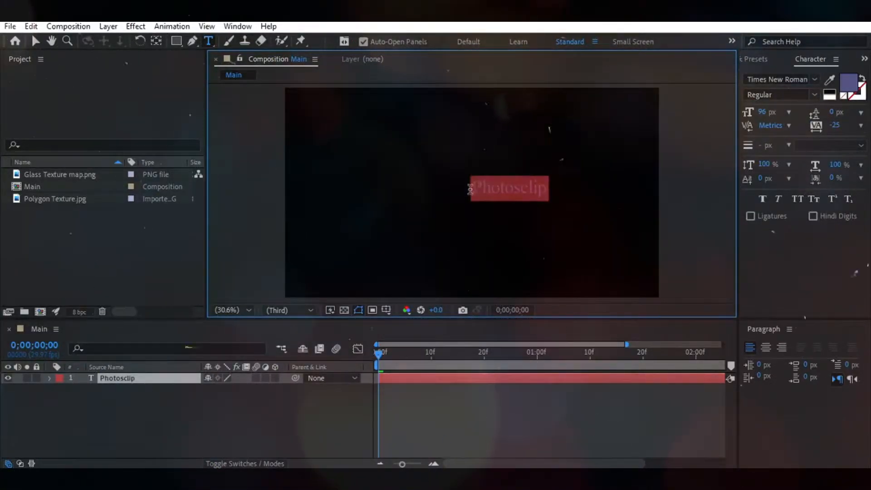
left_click(848, 83)
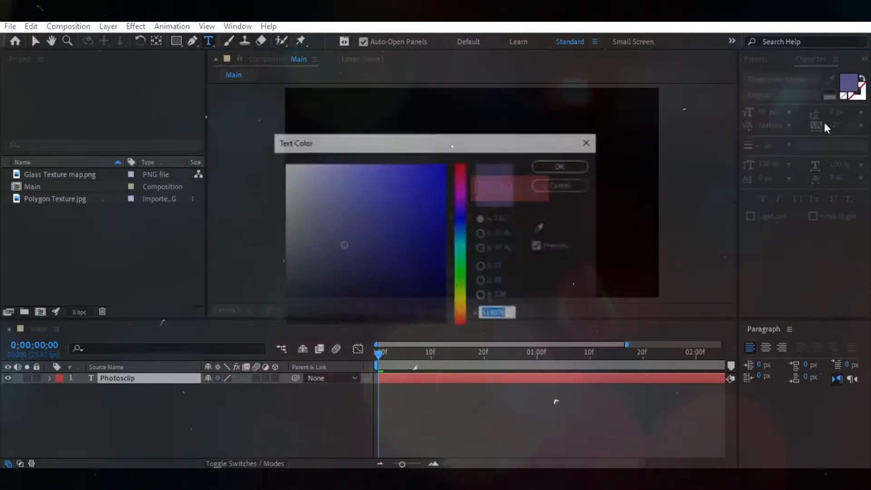
left_click_drag(422, 219, 454, 156)
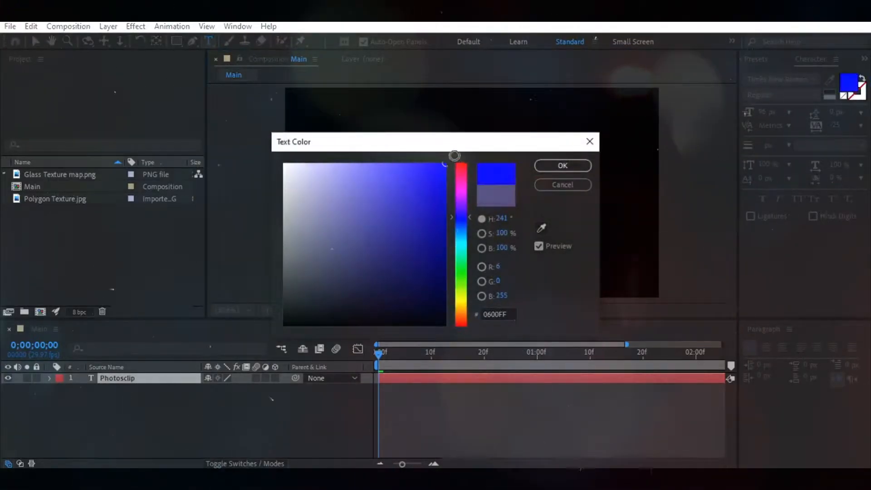
left_click_drag(468, 216, 470, 229)
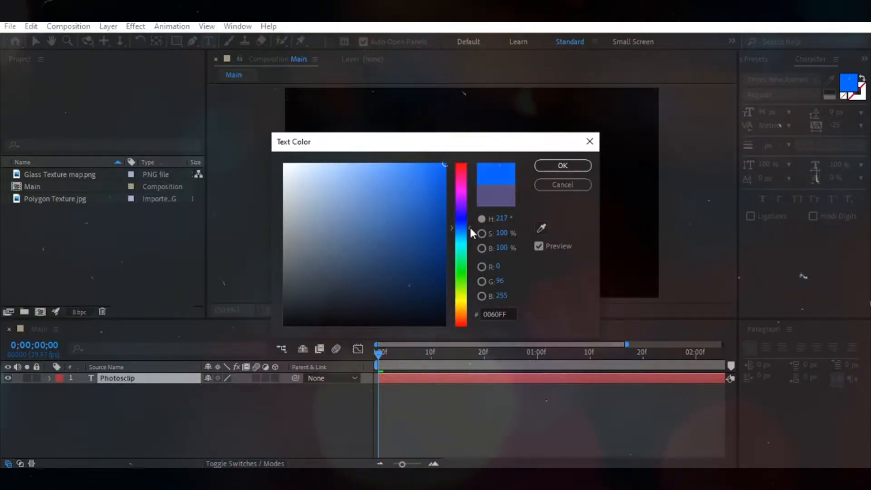
left_click_drag(470, 227, 470, 226)
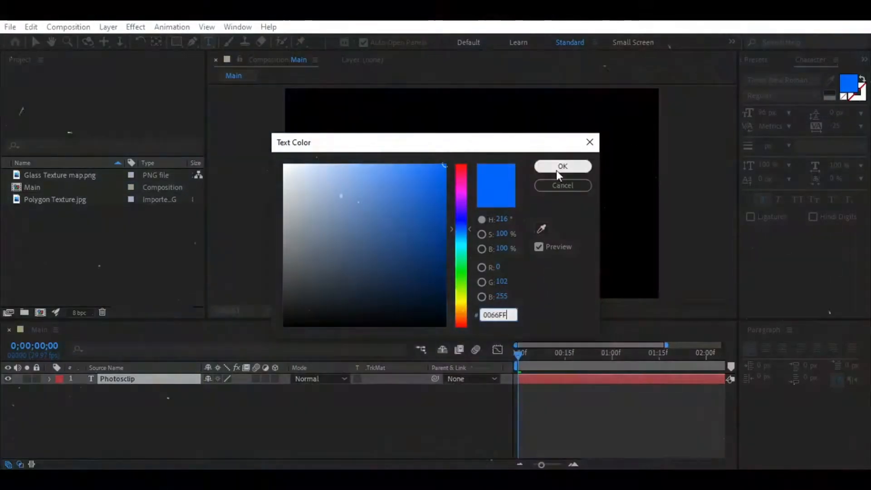
left_click(560, 167)
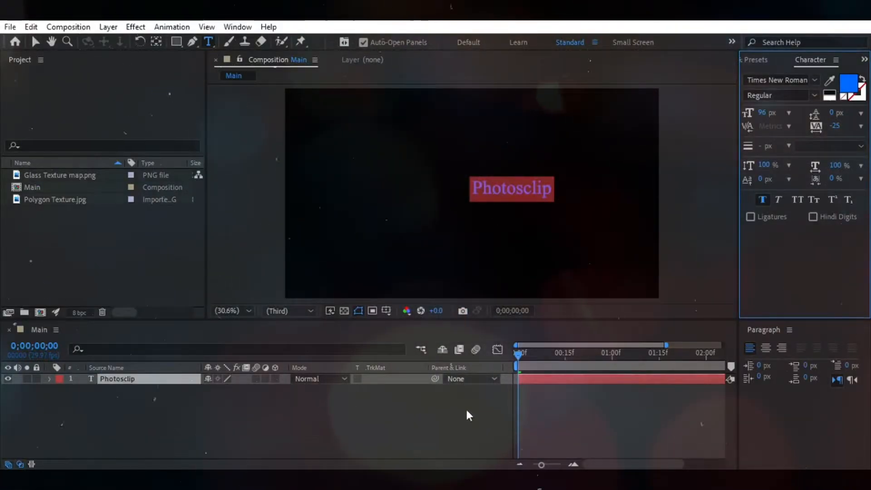
Set the Photosclip text to the Bold style of Times New Roman at a size of 177 px
left_click(815, 80)
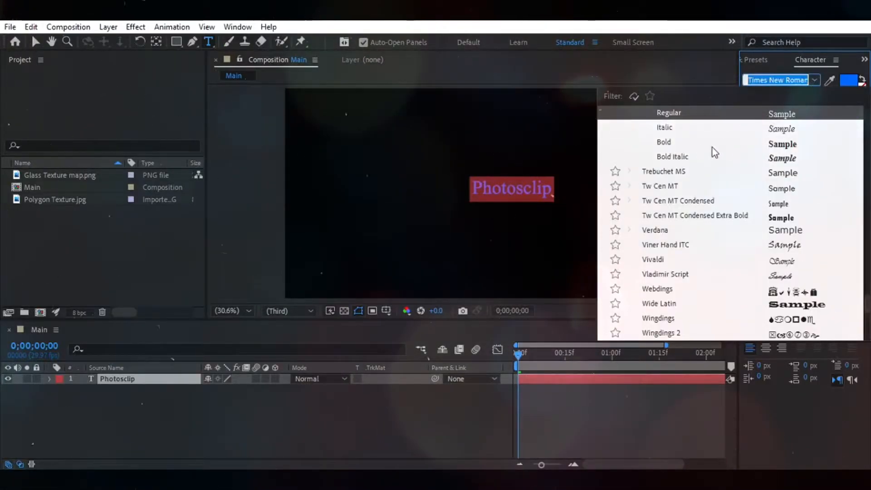
left_click(815, 95)
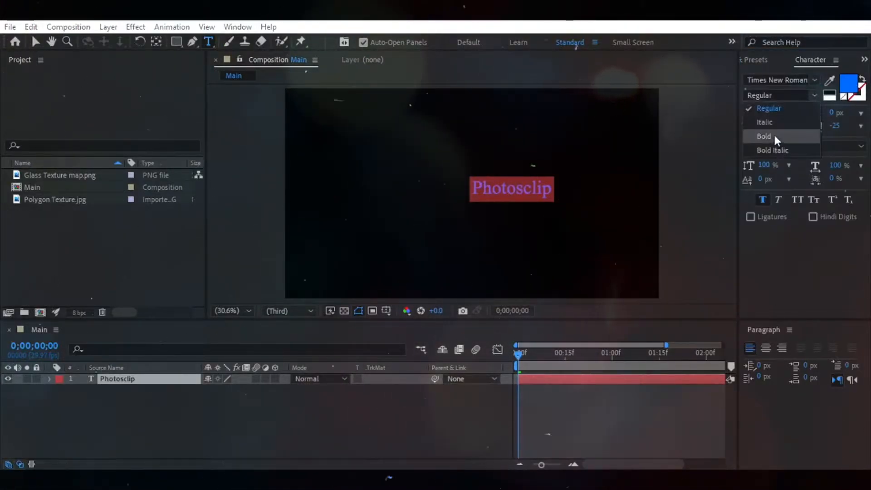
left_click(774, 136)
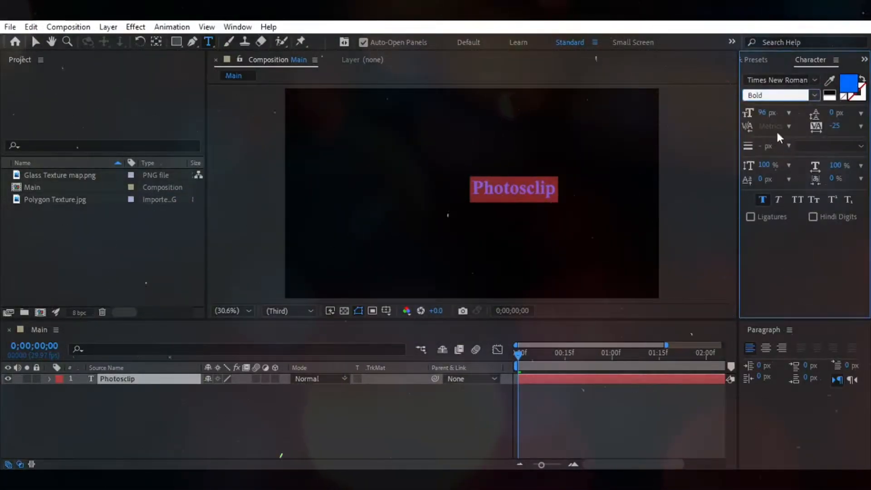
mouse_move(762, 113)
left_mouse_down()
mouse_move(818, 127)
mouse_move(778, 114)
left_mouse_up()
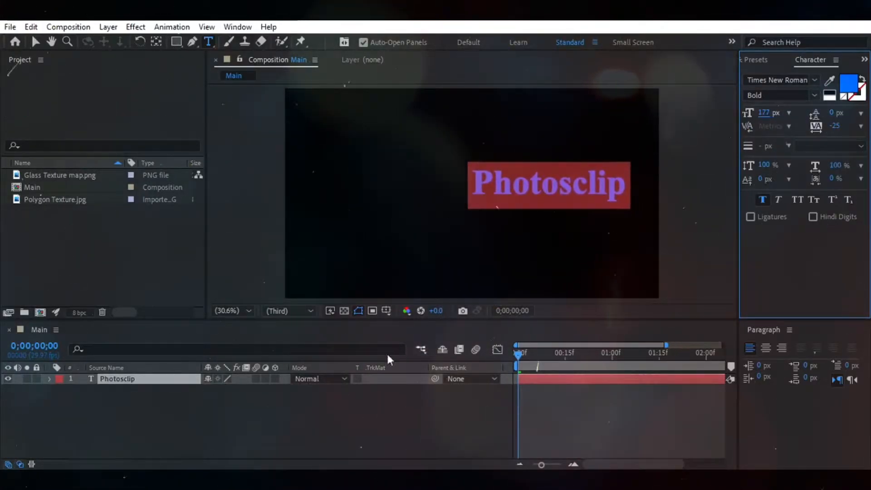
Align the Photosclip text layer to the horizontal and vertical centre of the composition
left_click(237, 27)
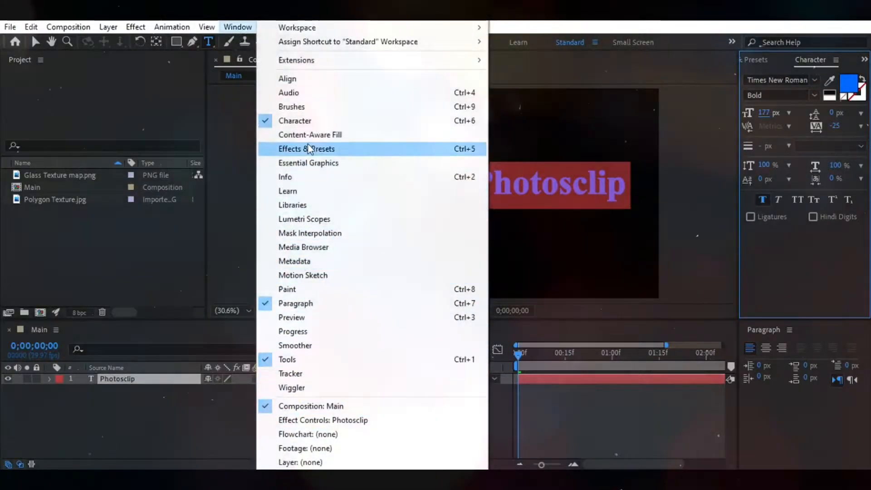
left_click(299, 78)
left_click(773, 362)
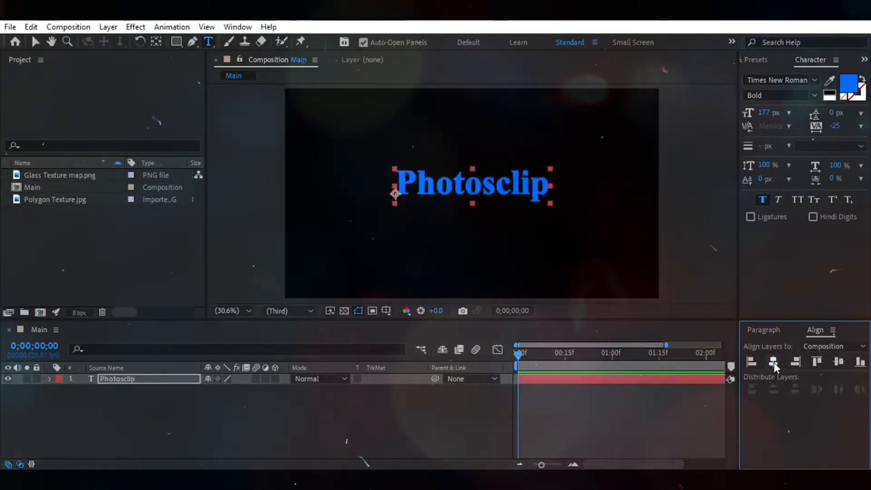
left_click(840, 362)
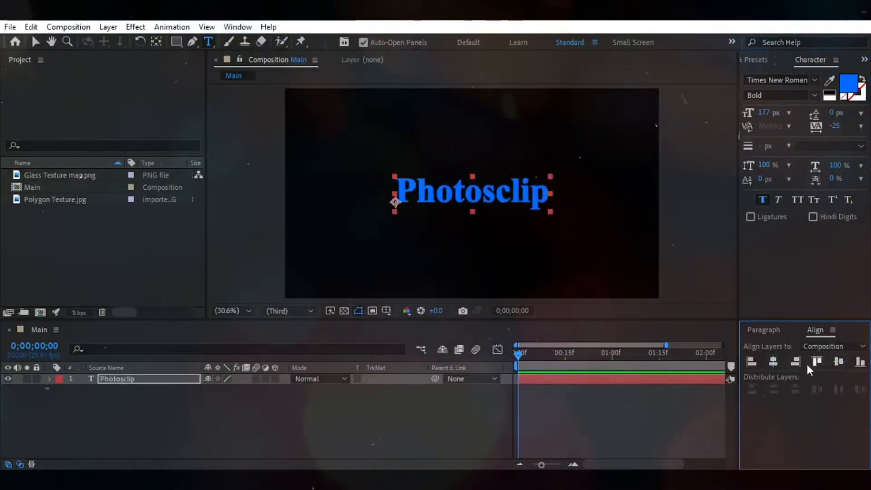
left_click(325, 412)
left_click_drag(83, 200, 251, 422)
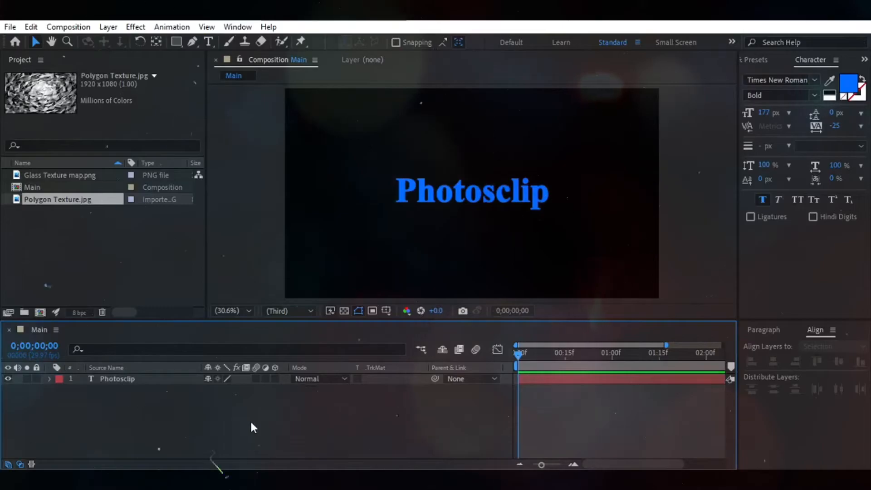
left_click(8, 464)
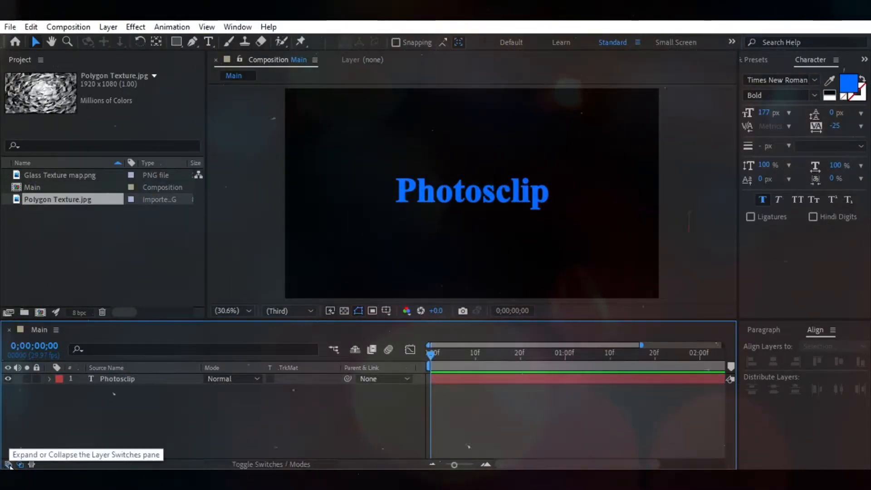
left_click(8, 464)
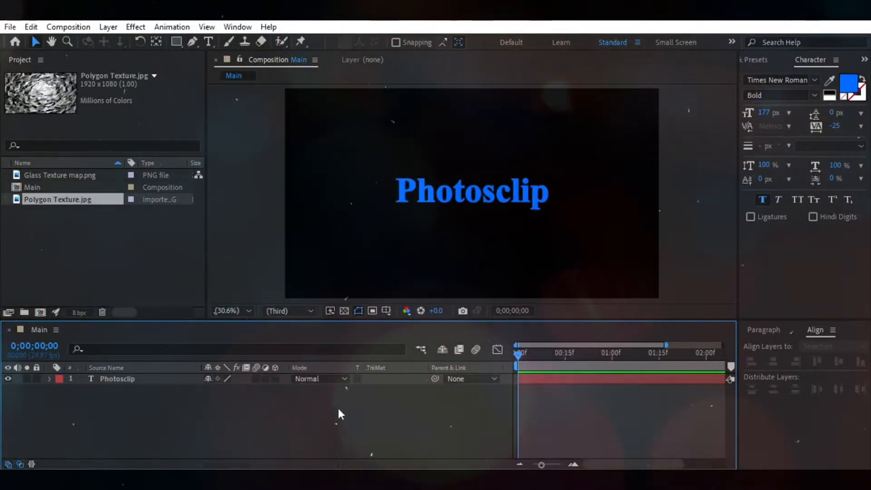
Place Polygon Texture.jpg above the Photosclip layer and make it the text's Luma Matte
left_click_drag(82, 197, 153, 378)
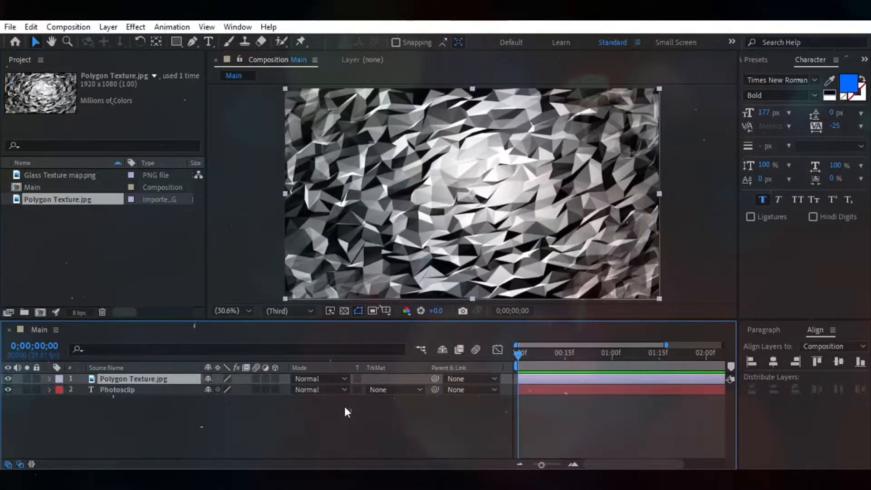
left_click(419, 390)
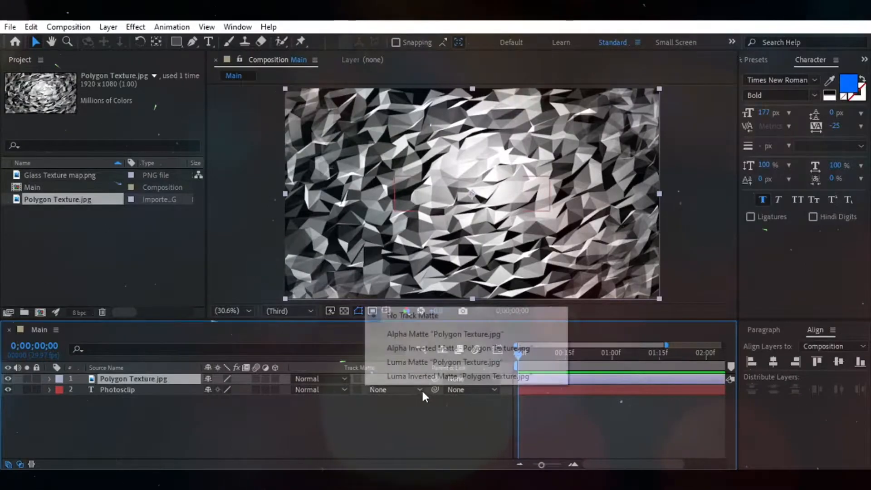
left_click(430, 363)
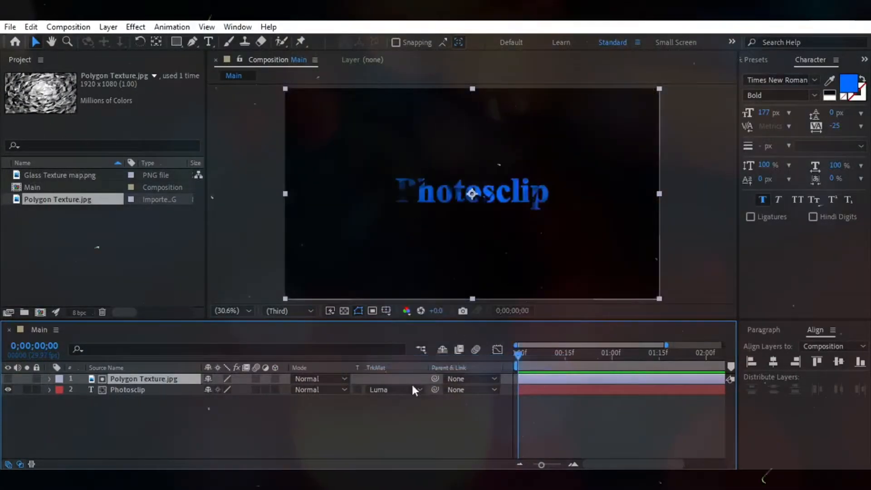
left_click(336, 429)
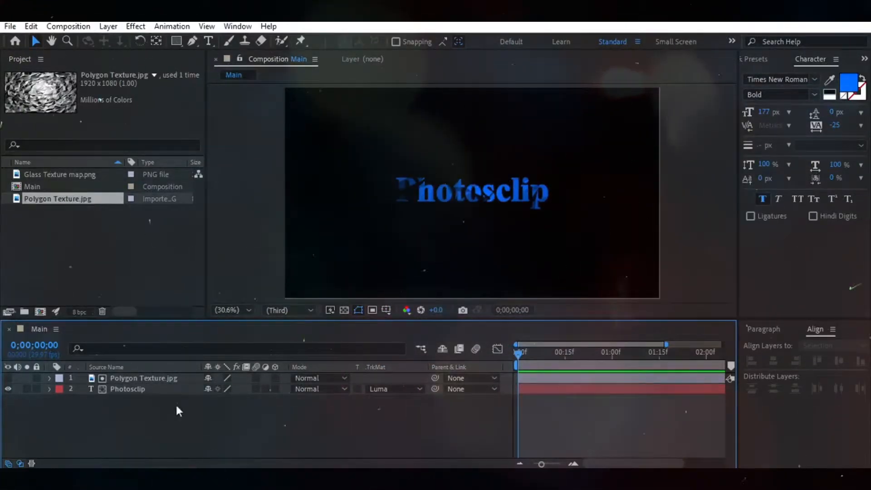
Scale the Polygon Texture.jpg layer to 178% and move it slightly below the composition centre
left_click(175, 378)
key("s")
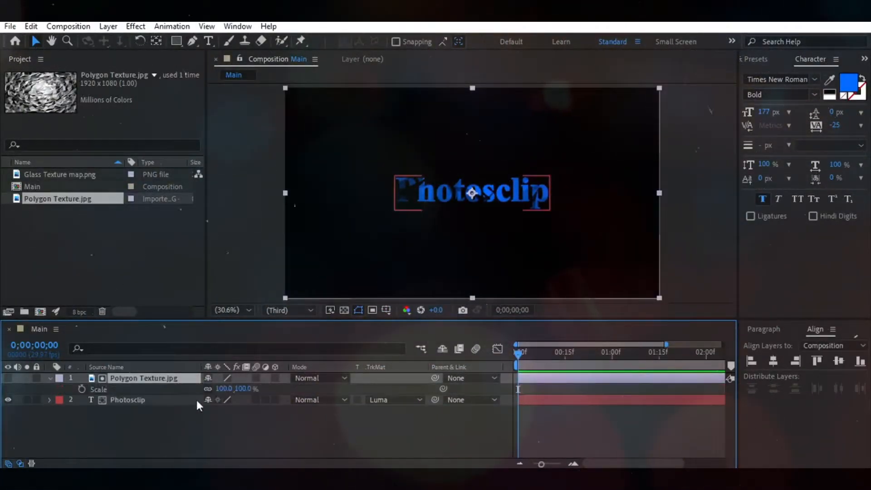
left_click_drag(227, 394, 256, 392)
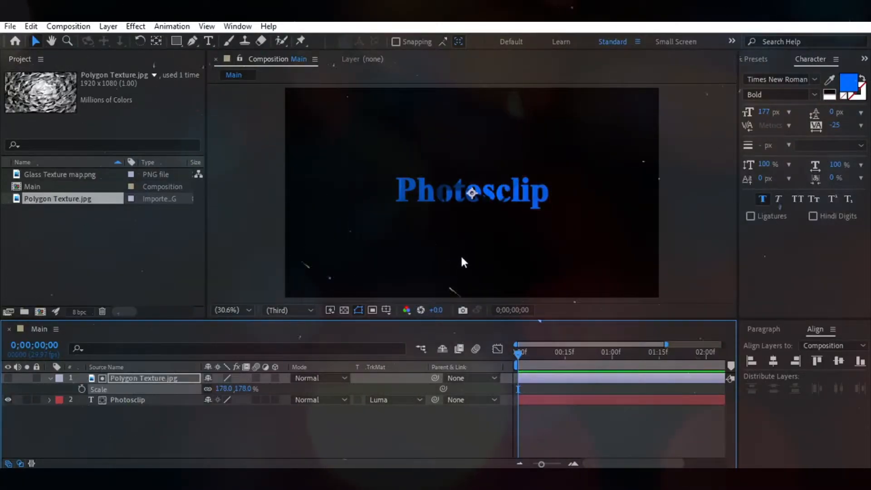
left_click_drag(480, 216, 476, 248)
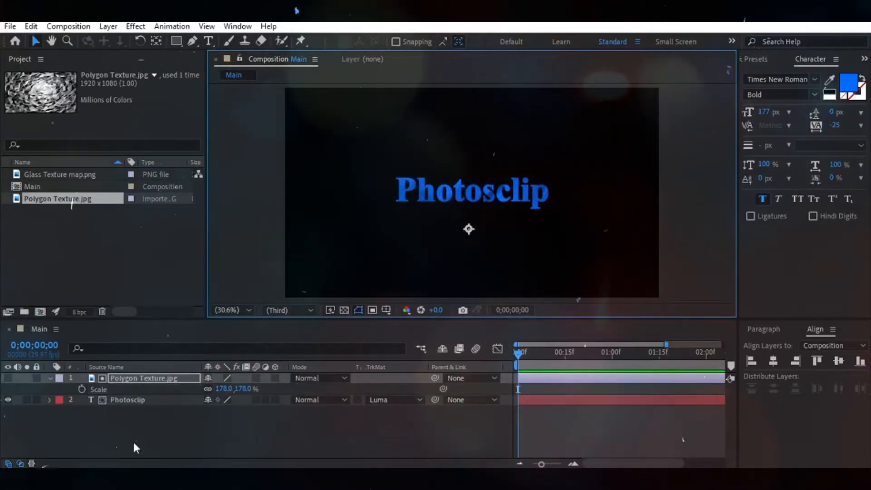
left_click(50, 378)
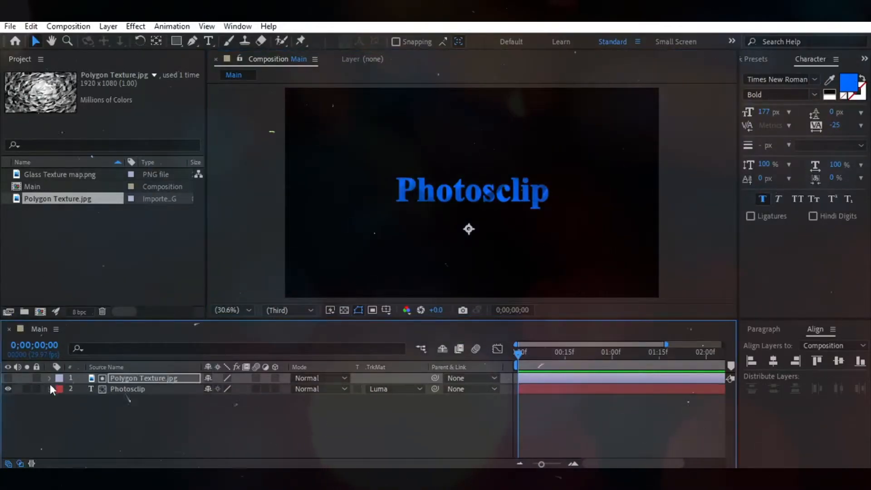
Pre-compose the Polygon Texture.jpg and Photosclip layers into a composition named Text, moving all attributes into it
left_click(168, 411)
left_click_drag(205, 412, 140, 377)
right_click(164, 382)
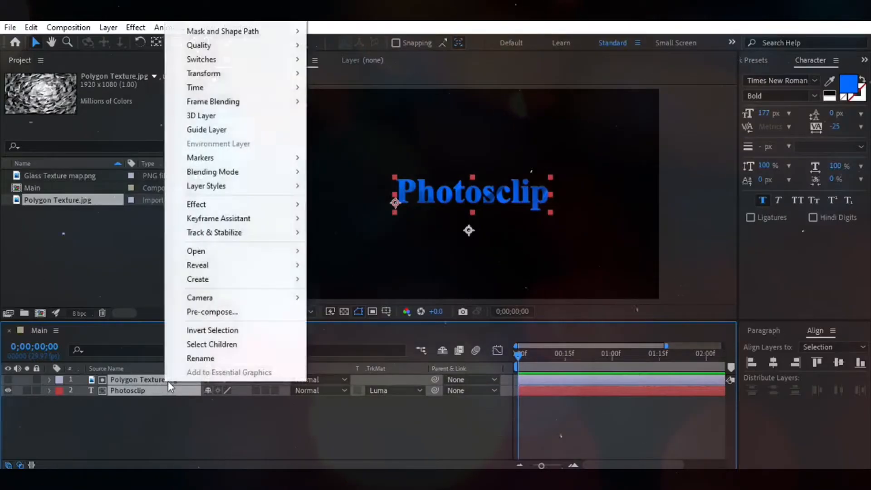
left_click(219, 312)
left_click(327, 253)
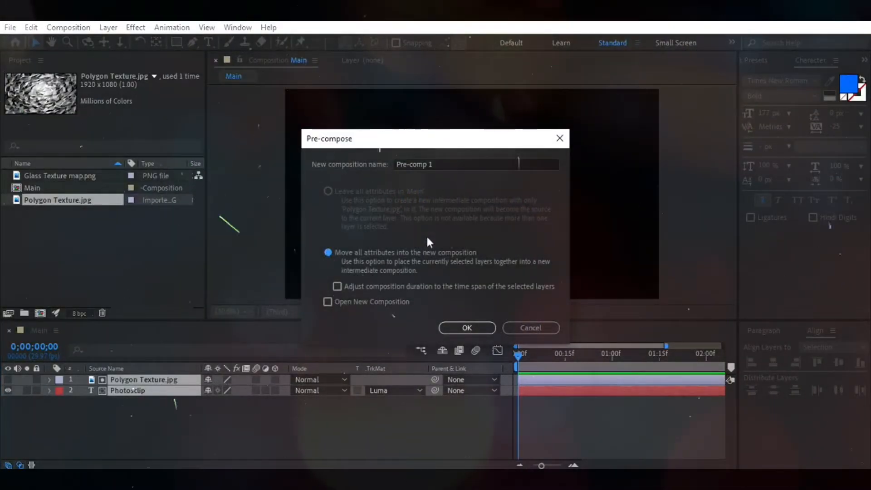
left_click(450, 167)
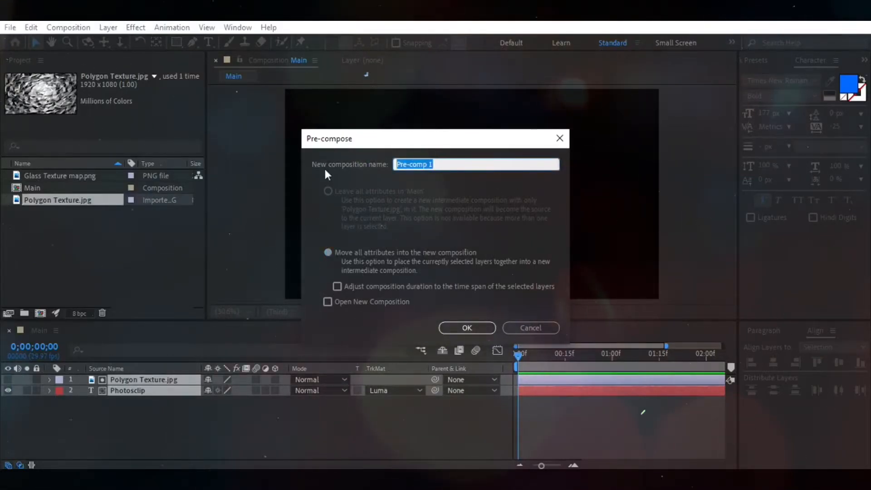
type("Text")
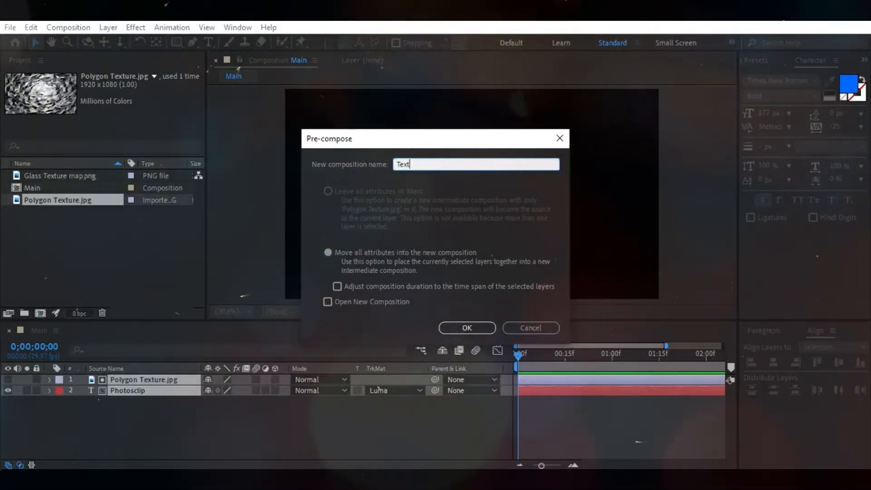
left_click(467, 328)
left_click(138, 406)
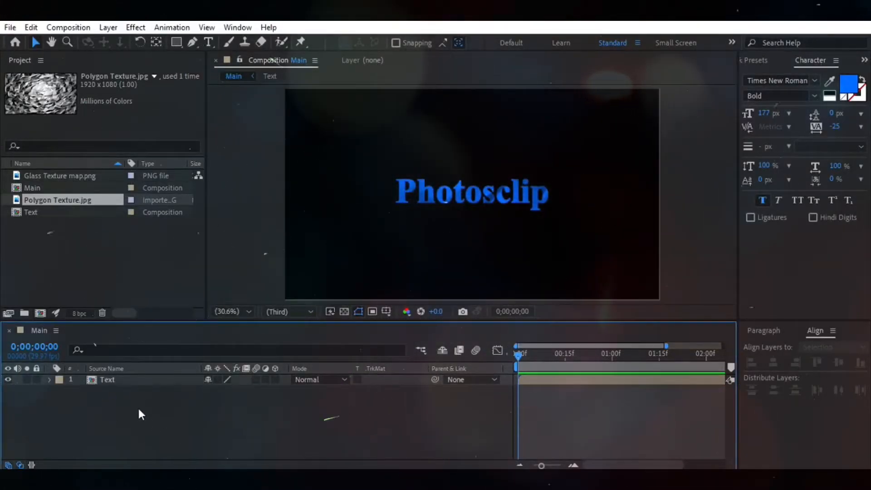
Add Glass Texture map.png below the Text layer and pre-compose it as Glass Texture, leaving all attributes in Main
left_click(64, 176)
left_click_drag(80, 176, 145, 404)
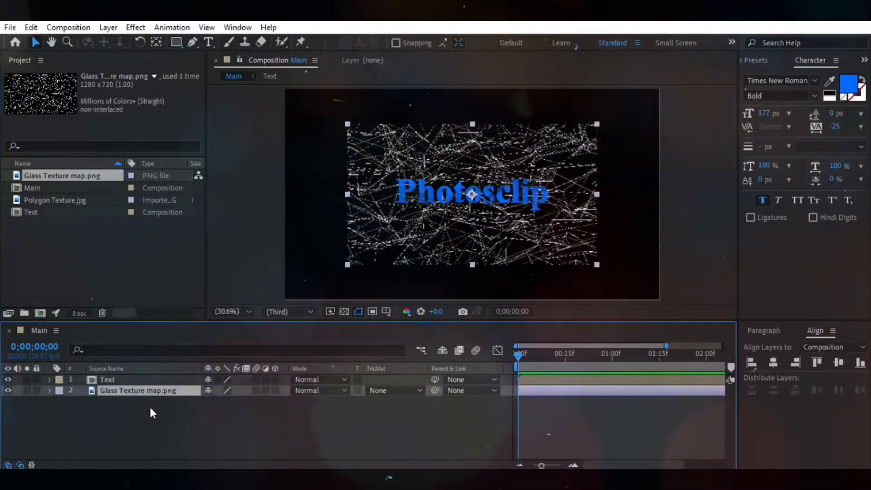
right_click(162, 393)
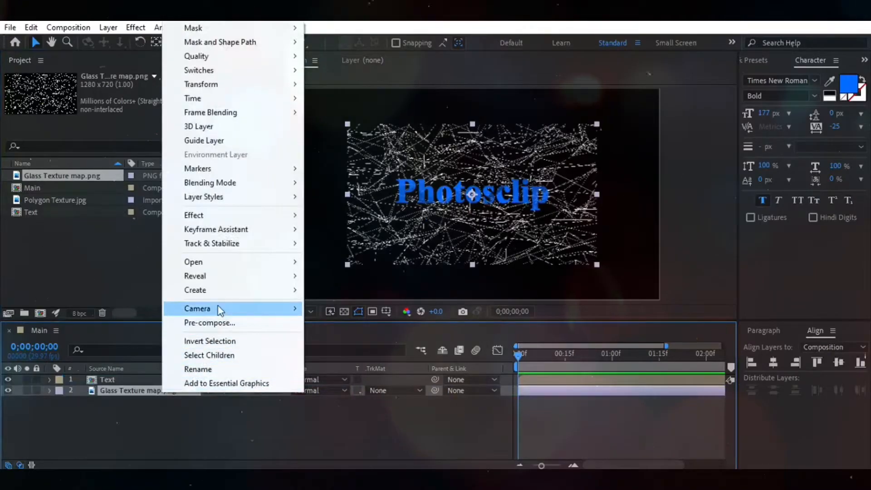
left_click(216, 323)
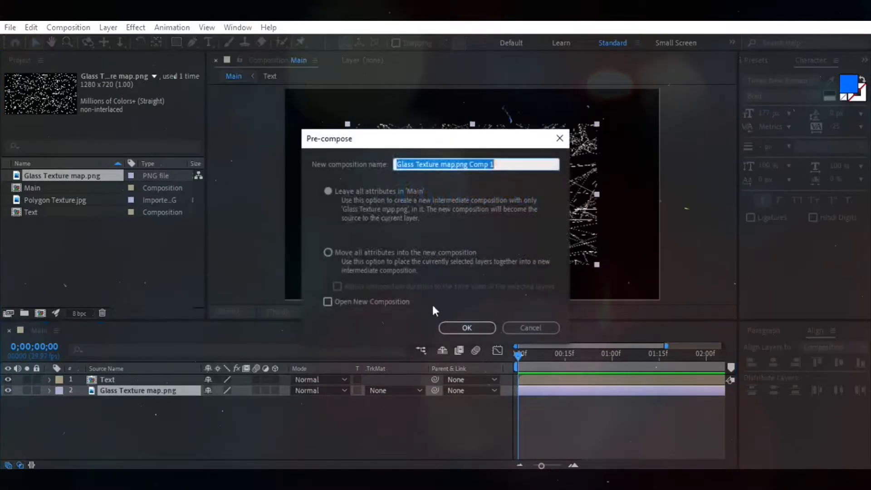
left_click(348, 191)
left_click_drag(501, 161, 464, 165)
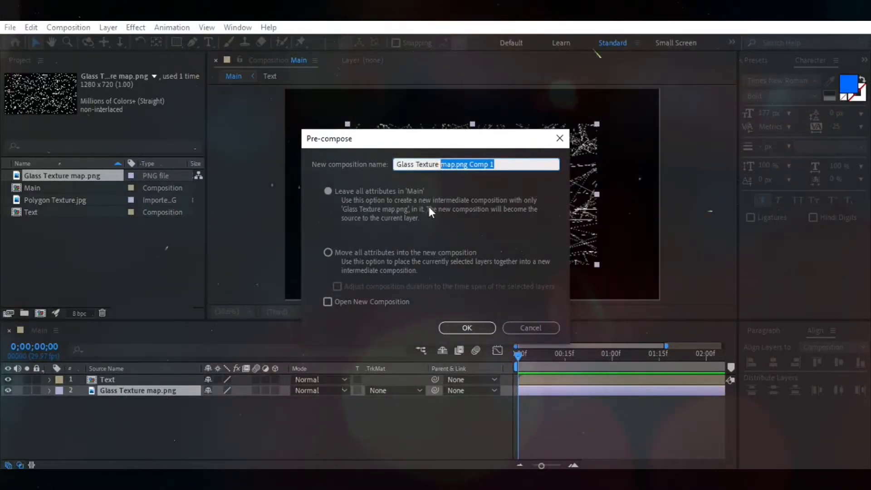
key("BackSpace")
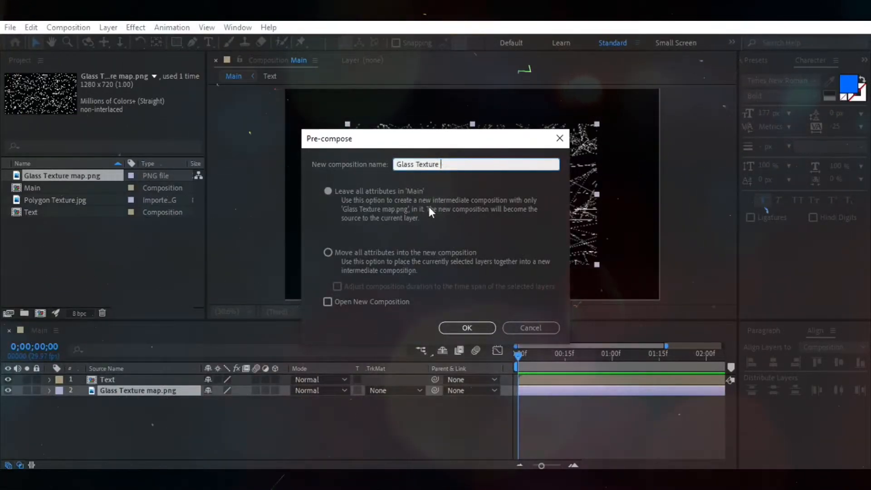
left_click(470, 329)
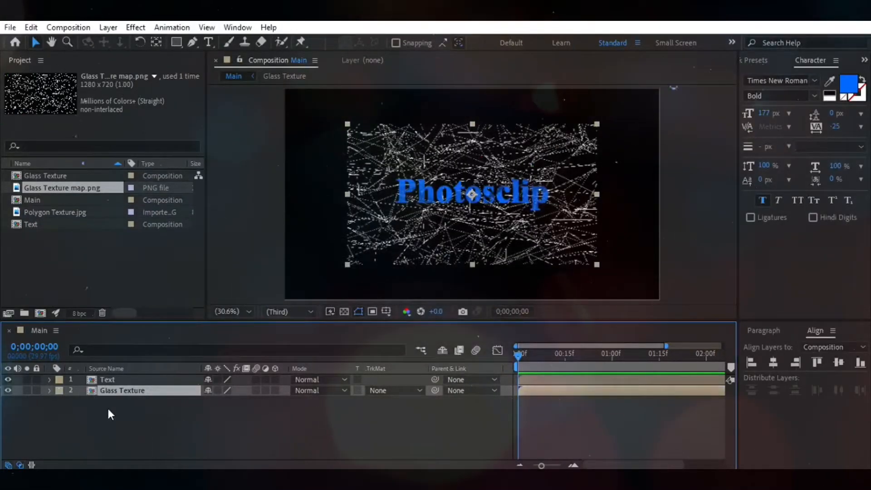
Hide the Glass Texture layer and apply the Shatter effect to the Text layer
left_click(153, 414)
left_click(9, 389)
left_click(154, 377)
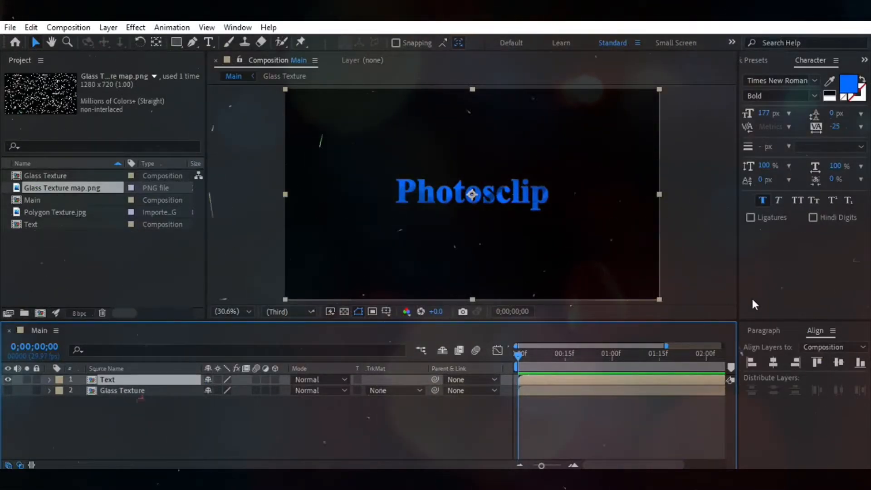
left_click(754, 60)
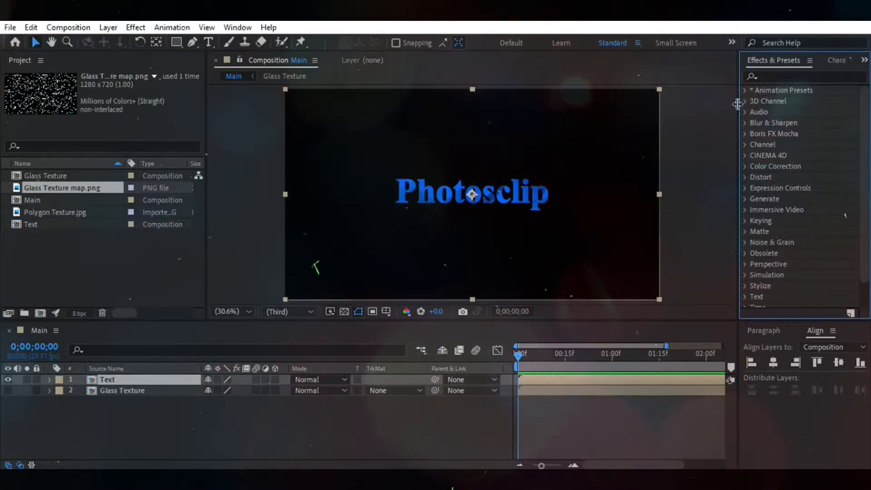
left_click(776, 77)
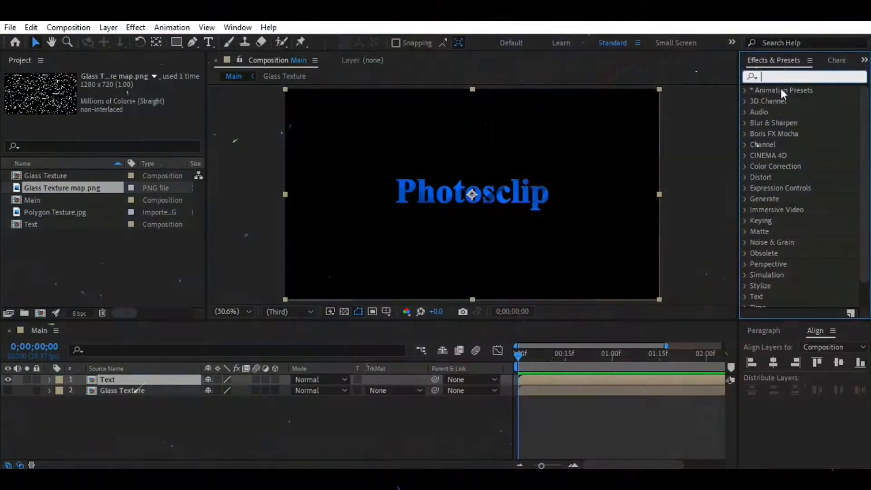
type("Sha")
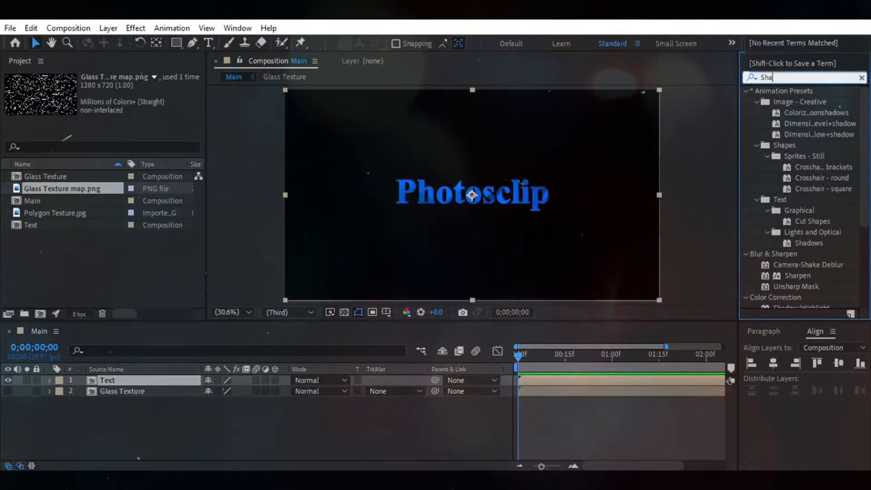
type("t")
left_click(812, 105)
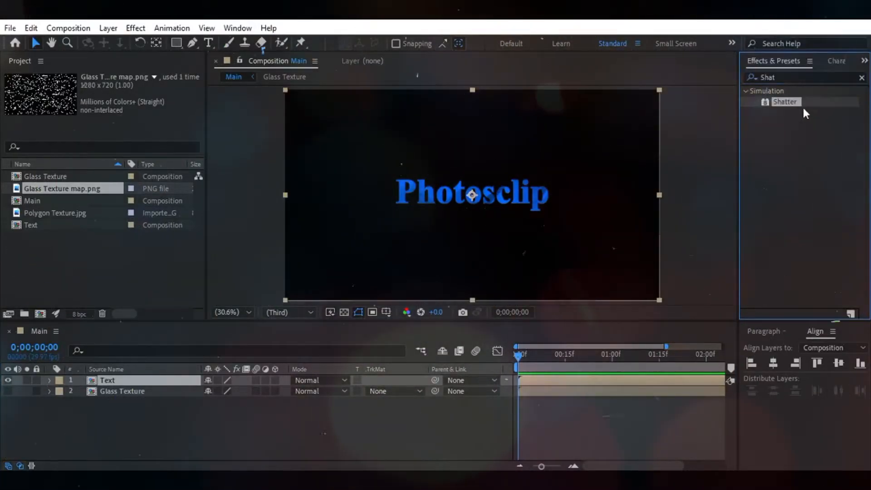
left_click_drag(802, 103, 452, 180)
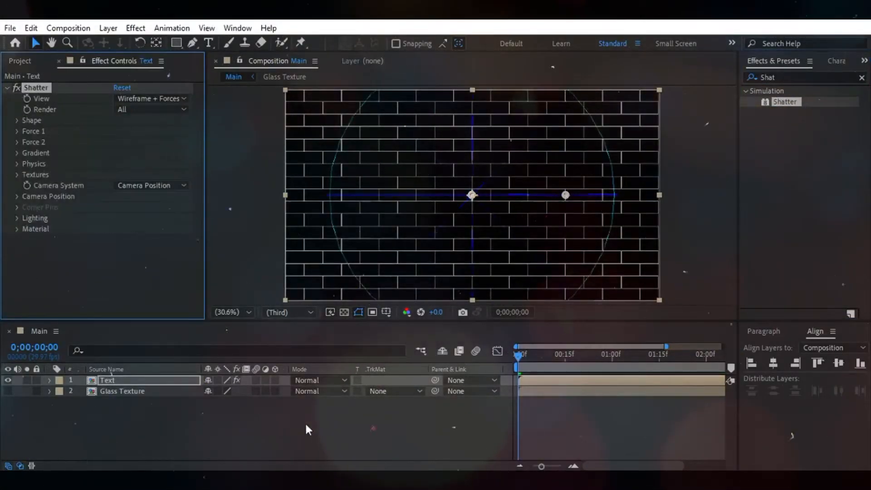
left_click(181, 410)
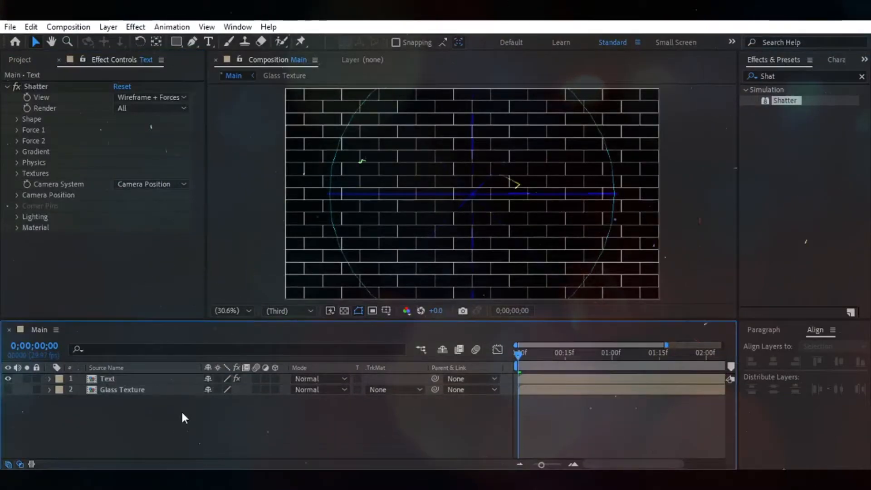
Set the Shatter effect's View to Rendered and leave Render at All
left_click(175, 99)
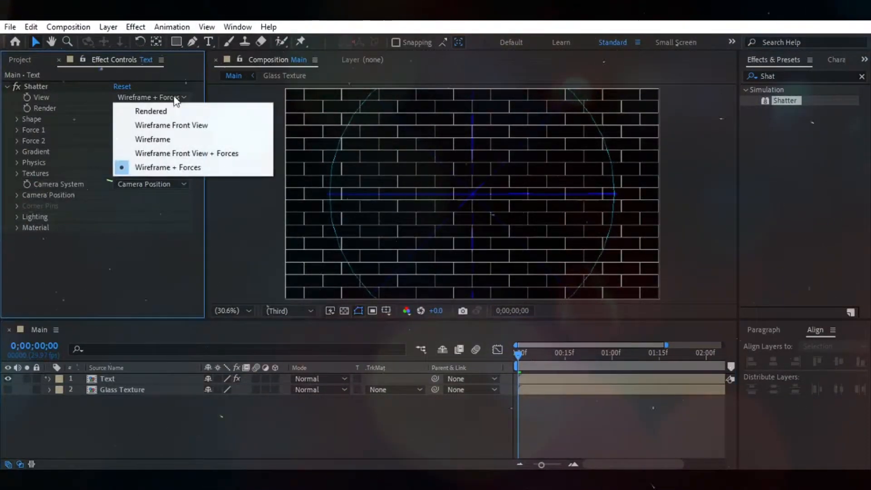
left_click(164, 111)
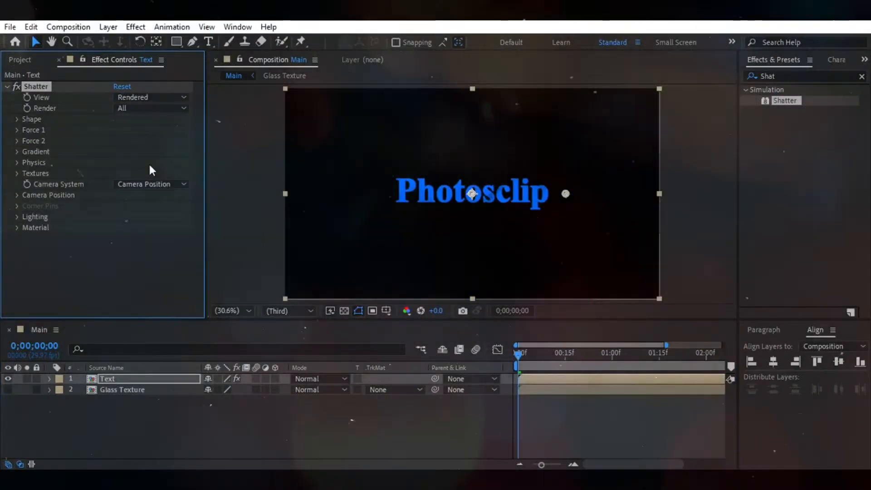
left_click(170, 110)
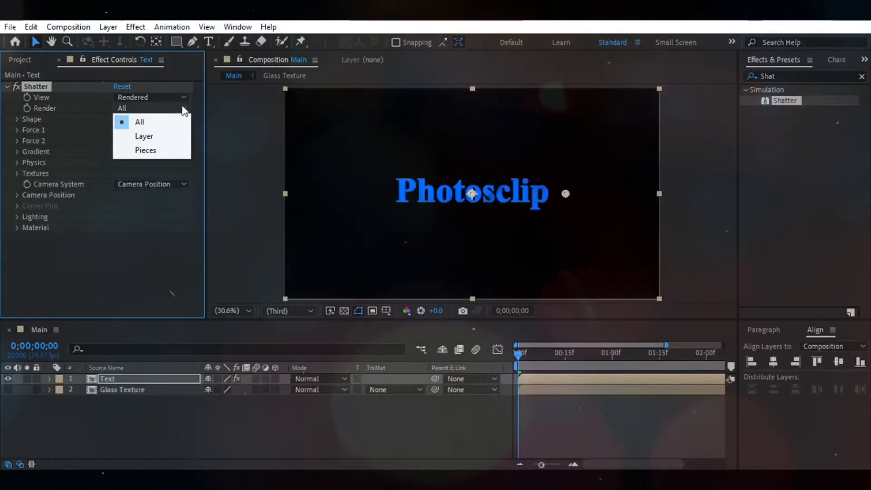
left_click(218, 106)
Set the Shatter shape's Pattern to Custom with the Glass Texture layer as the Custom Shatter Map
left_click(33, 118)
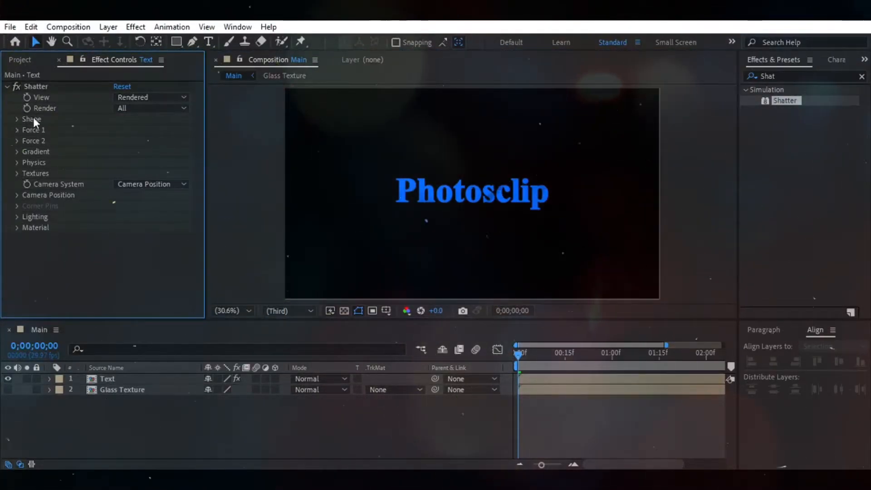
left_click(16, 119)
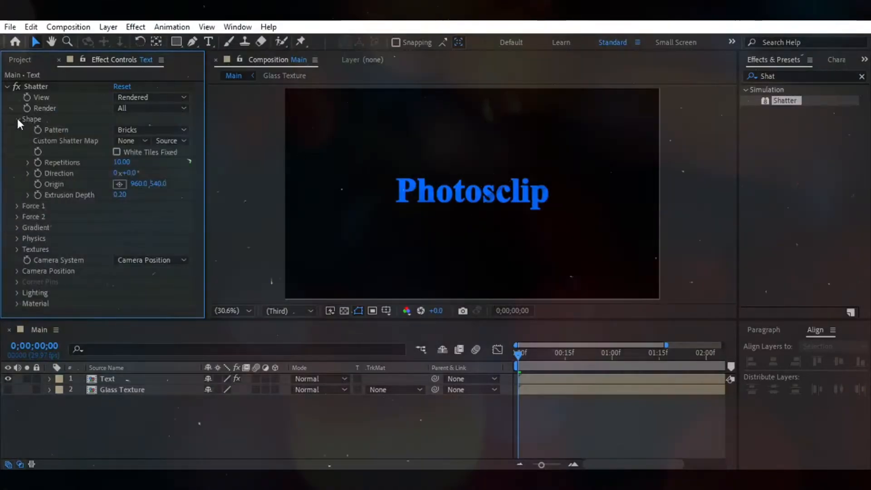
left_click(184, 130)
left_click(166, 143)
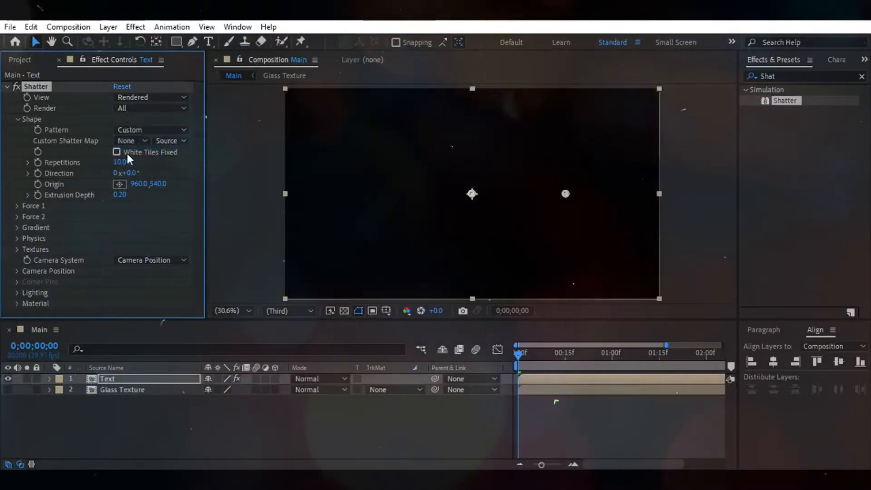
left_click(145, 141)
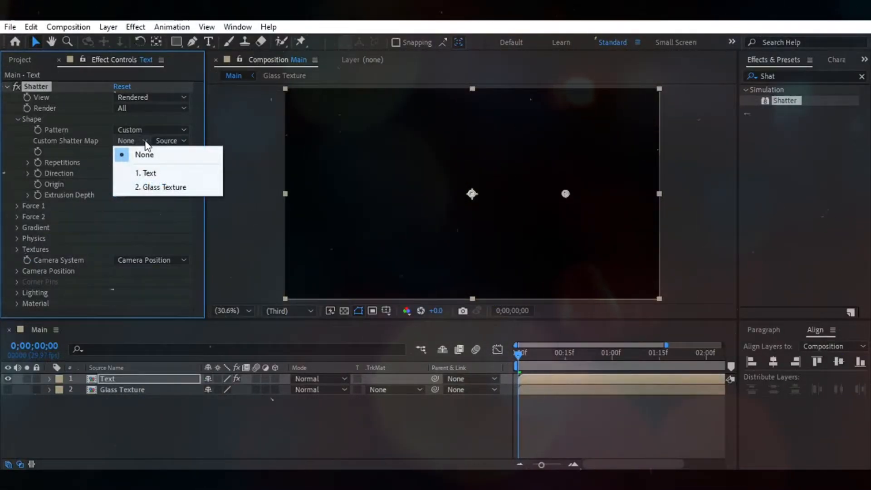
left_click(170, 187)
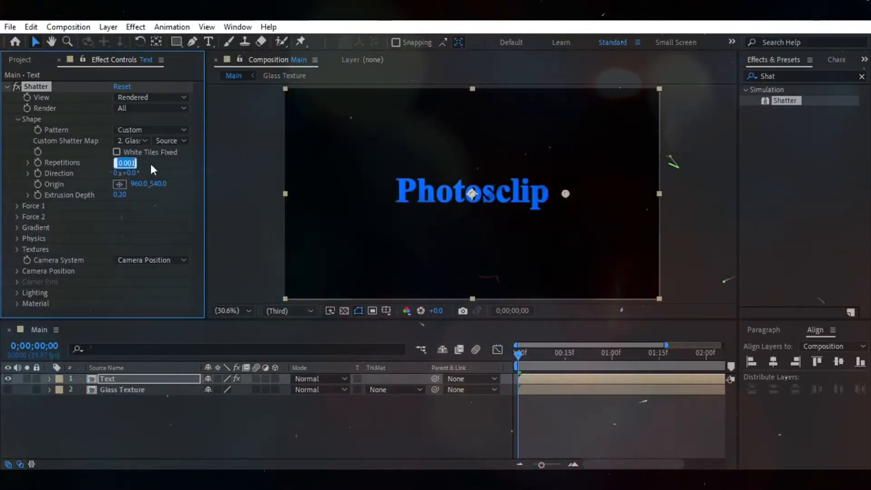
Set the Shatter shape's Repetitions to 65 and its Extrusion Depth to 0
type("65")
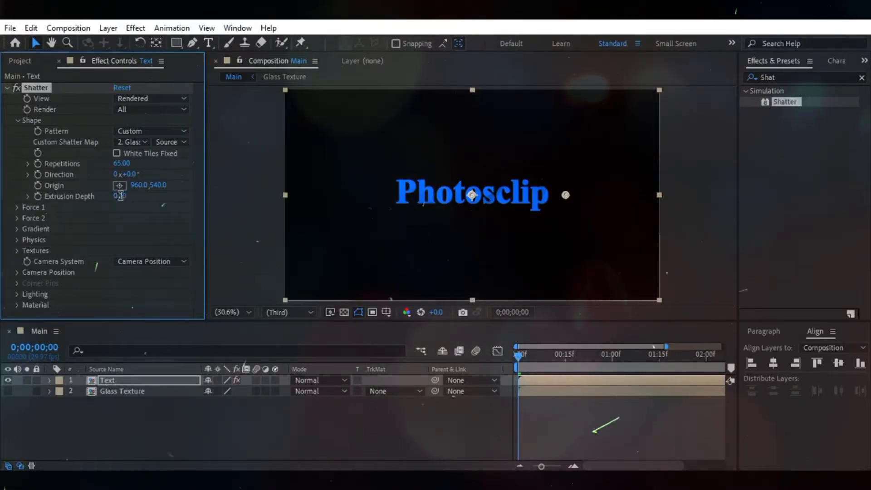
type("0")
key("Return")
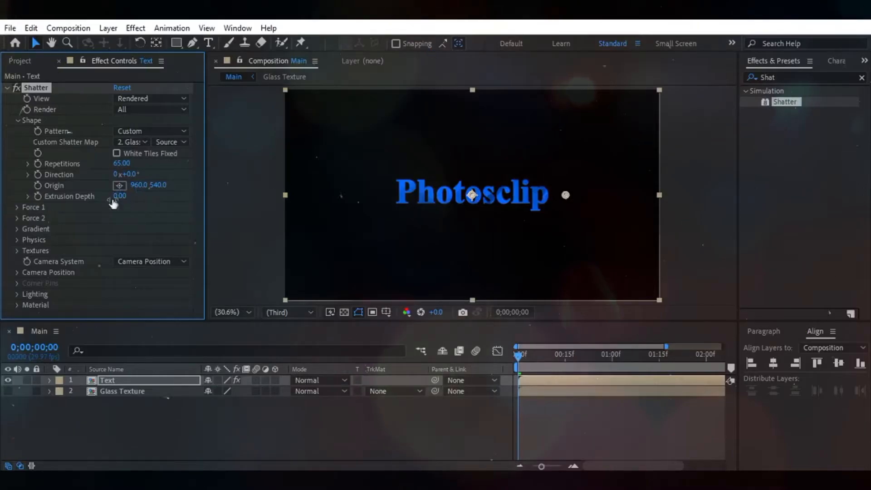
Set the Strength of the Shatter effect's Force 1 to 0.50
left_click(17, 206)
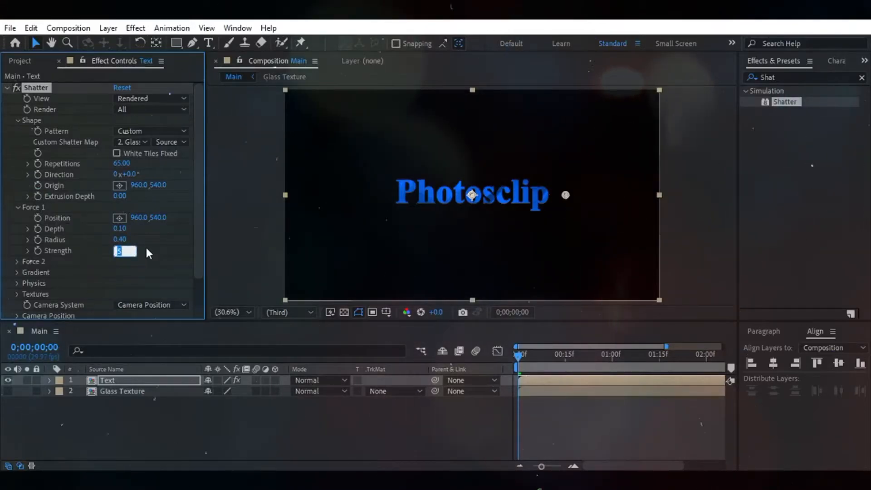
type("0.50")
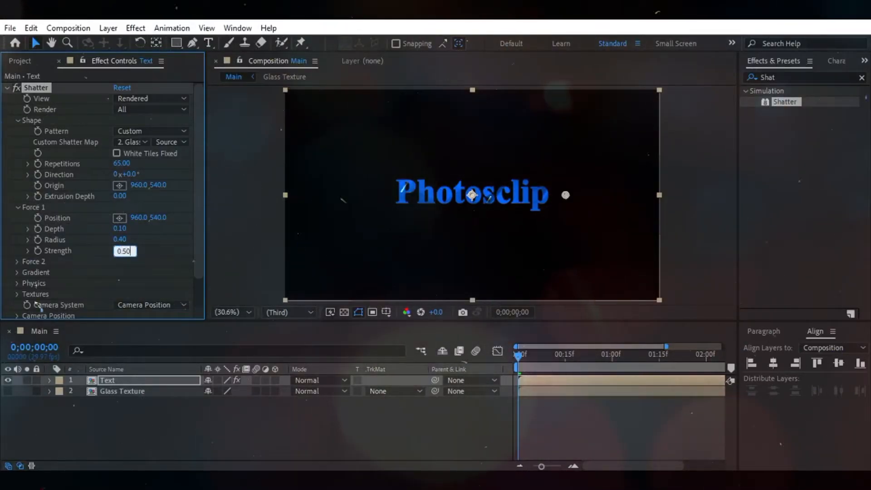
key("Return")
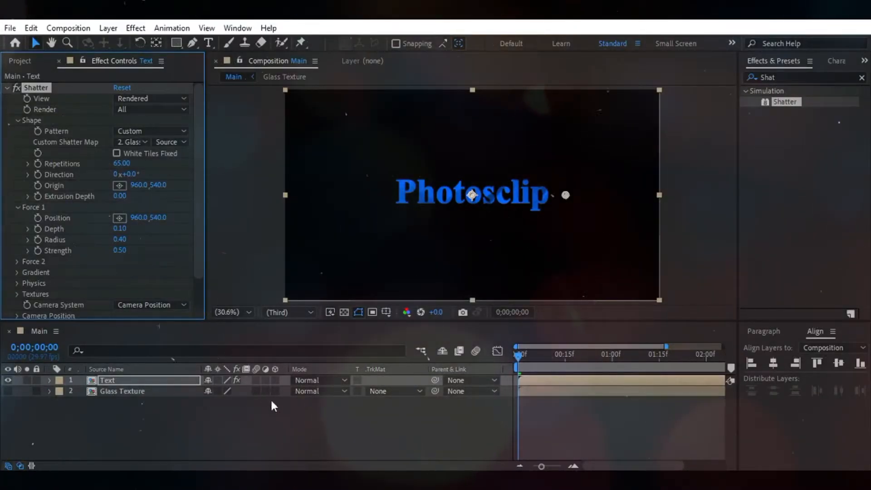
left_click(280, 414)
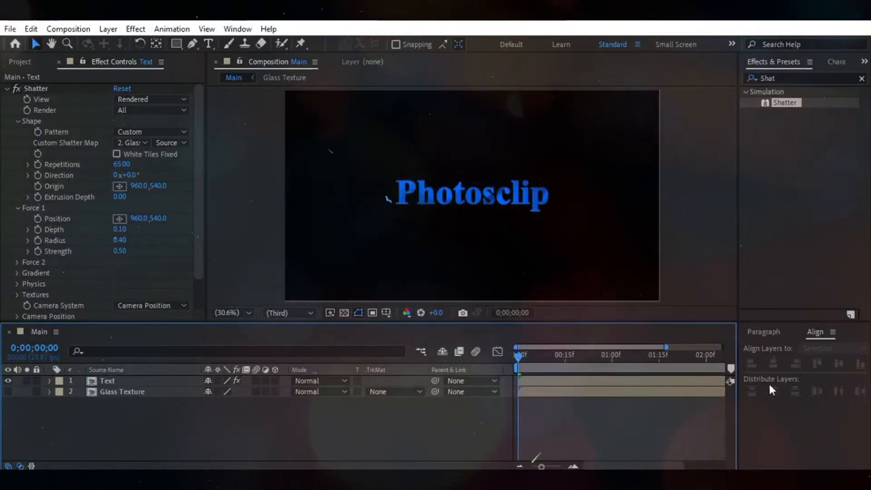
Close the Align and Paragraph panels to widen the timeline
left_click(834, 332)
left_click(717, 335)
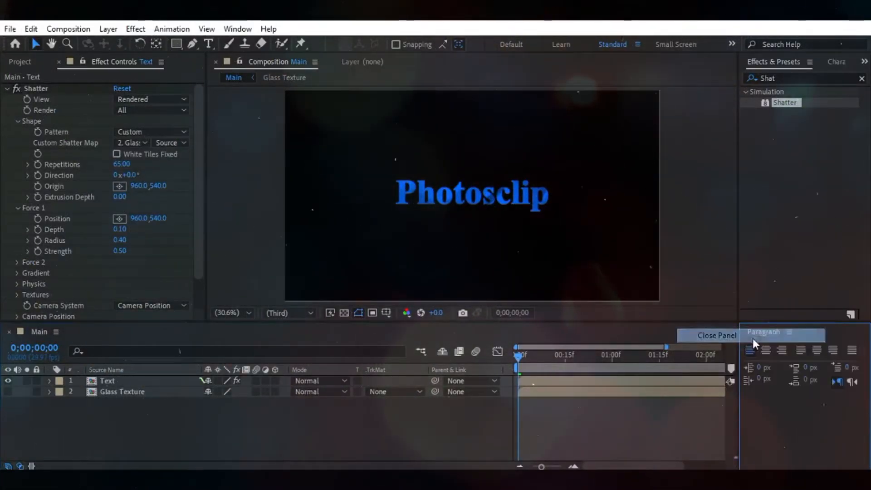
left_click(788, 332)
left_click(771, 177)
Scrub the Main timeline to frame 20 and back to frame 12 to check how the text shatters
left_click_drag(518, 355, 594, 361)
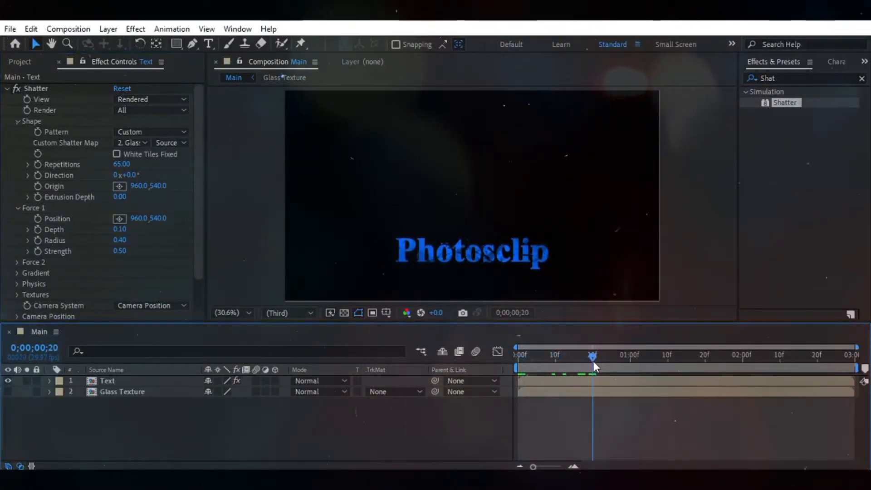
left_click_drag(594, 361, 564, 372)
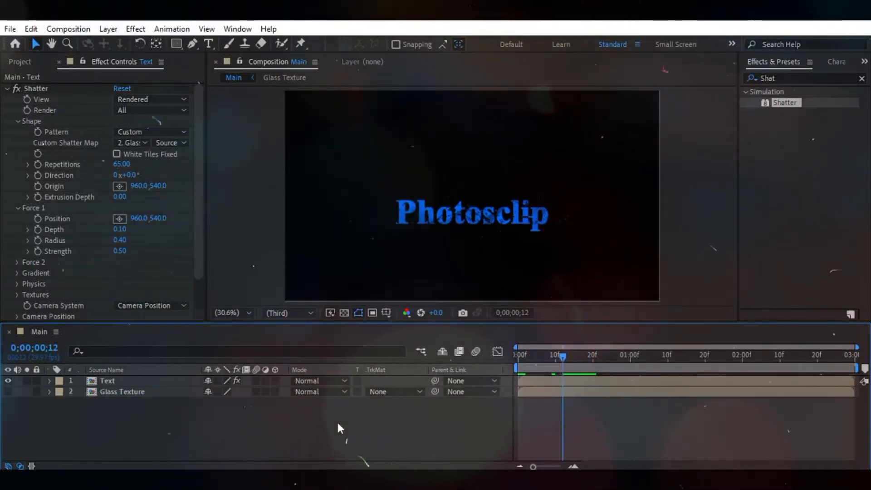
Set the Randomness in the Shatter effect's Physics settings to 0.40
left_click_drag(195, 246, 198, 276)
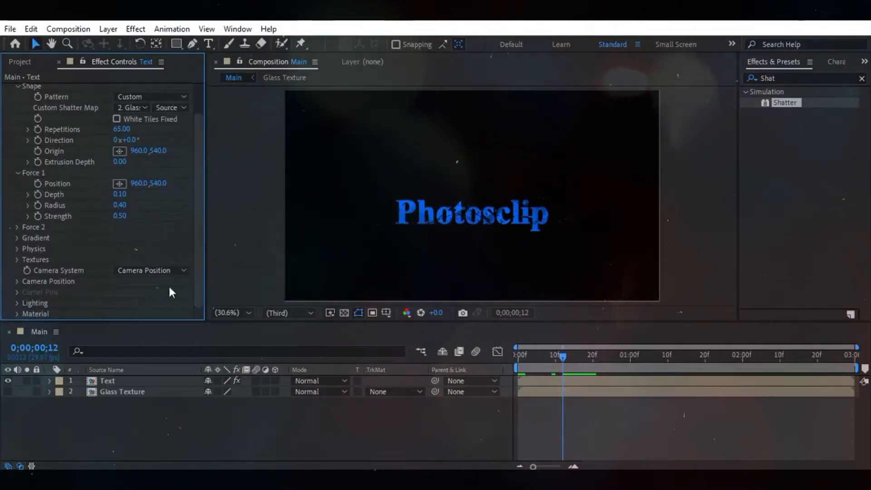
left_click(18, 248)
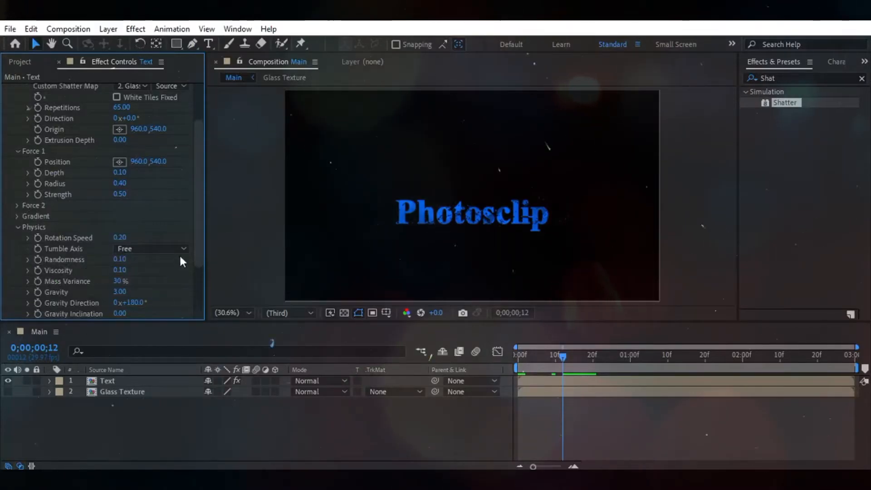
left_click_drag(198, 246, 197, 262)
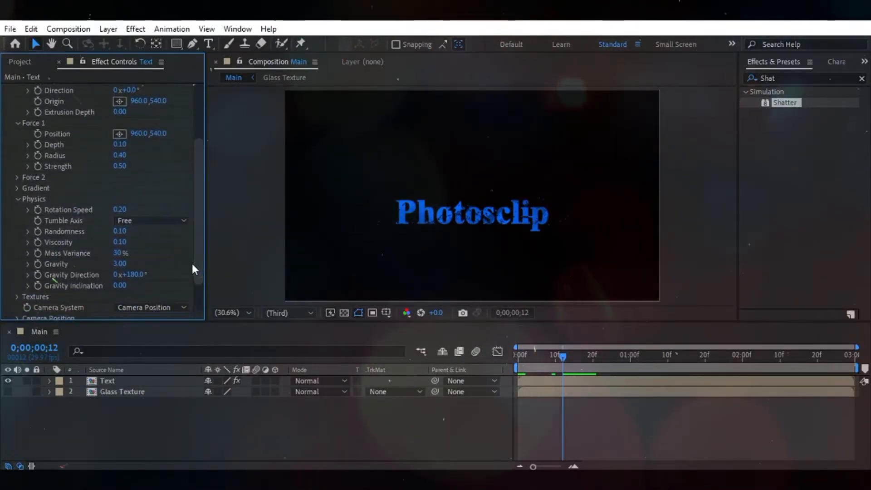
left_click(120, 231)
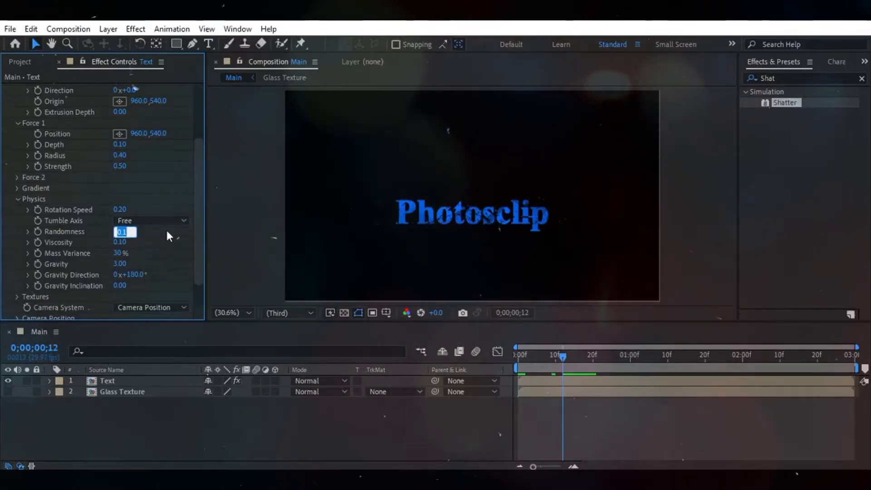
type("40")
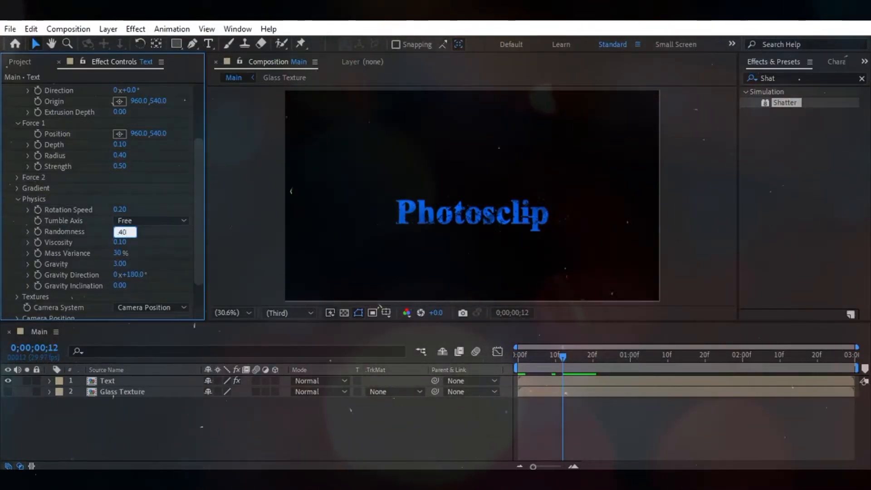
key("Return")
Set the Viscosity in the Shatter effect's Physics settings to 0.30
left_click(121, 243)
type("03")
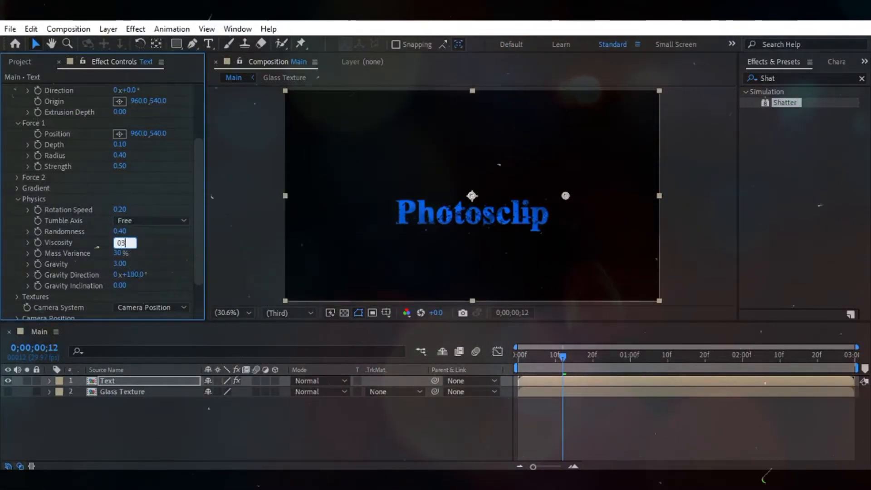
key("BackSpace")
key("BackSpace")
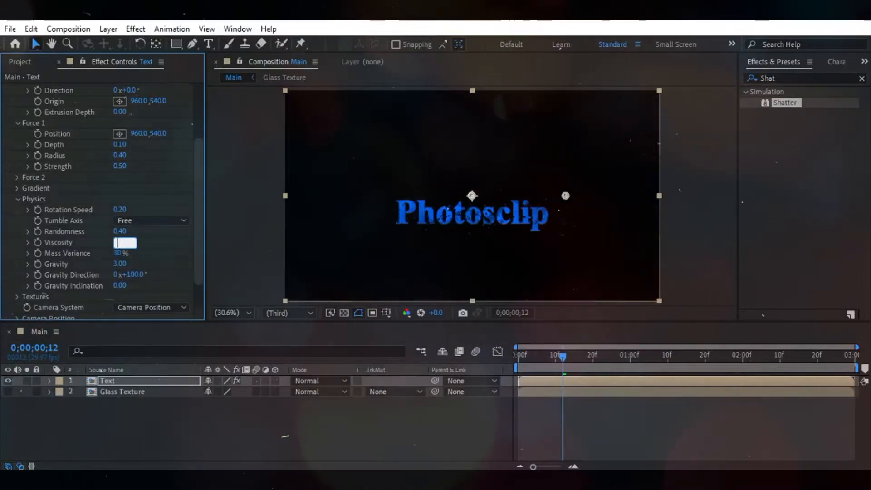
type("0.3")
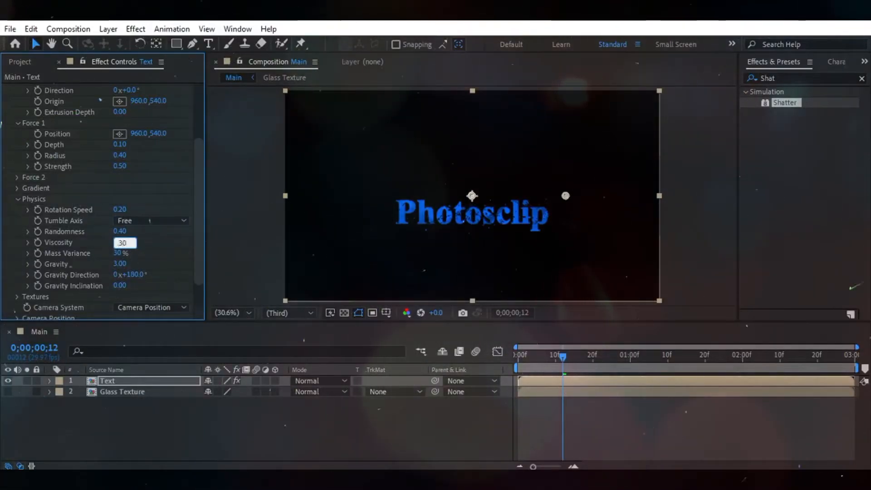
key("Return")
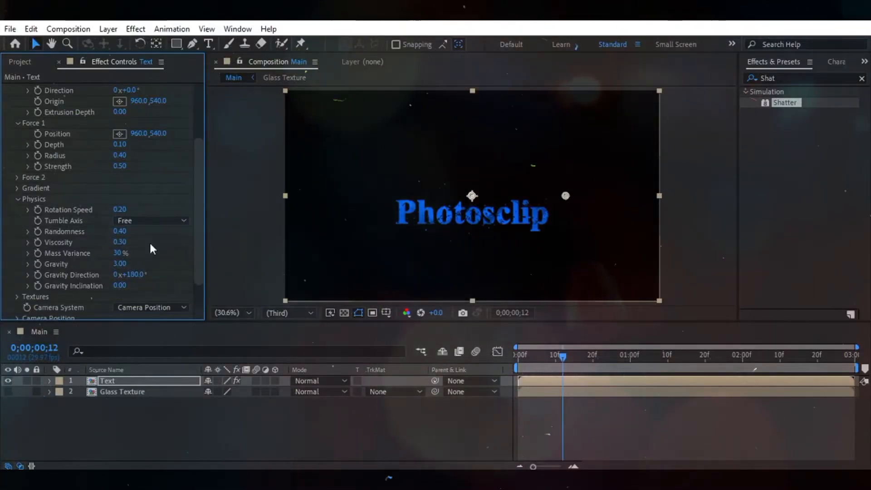
Set the Shatter effect's Gravity to 0 and return to the first frame of the Main timeline
left_click(121, 263)
type("0")
key("Return")
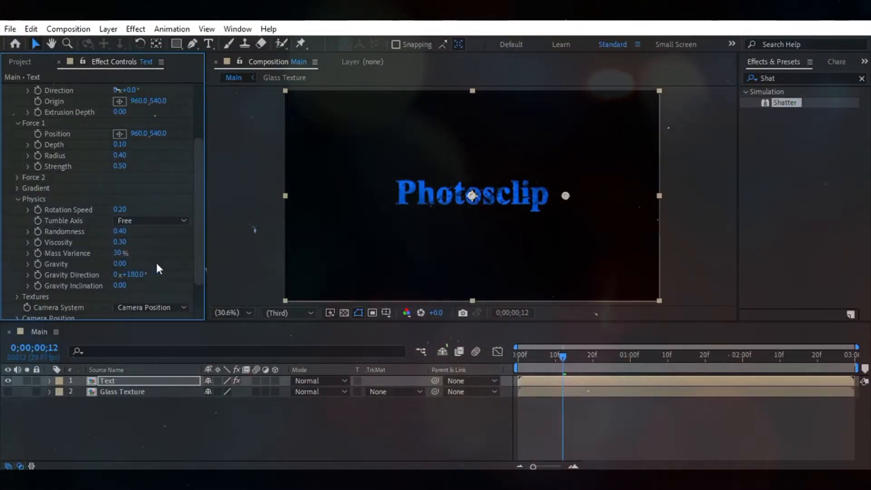
left_click(255, 429)
key("Home")
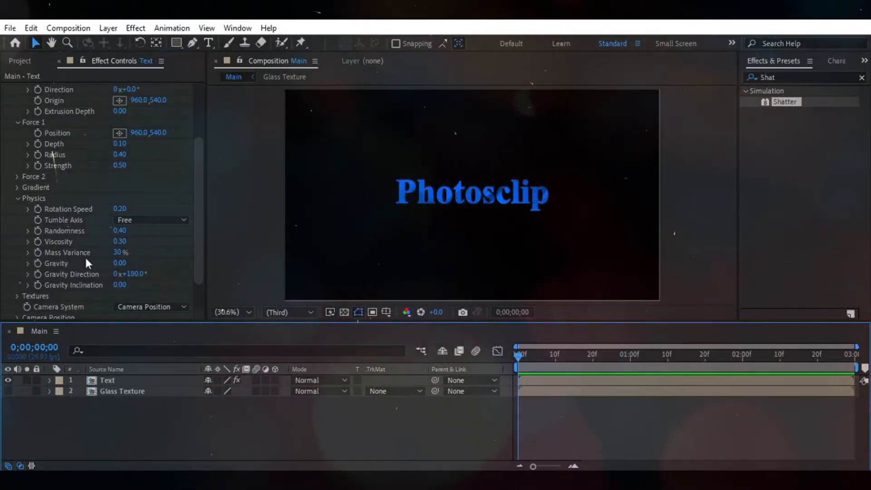
Collapse the Shape and Physics groups of the Shatter effect, leaving Force 1 expanded
scroll(82, 250, "up", 4)
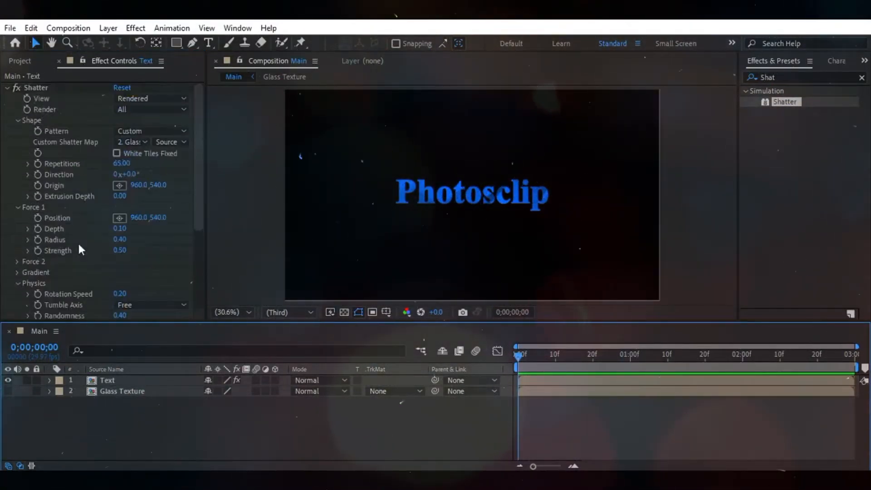
left_click(17, 121)
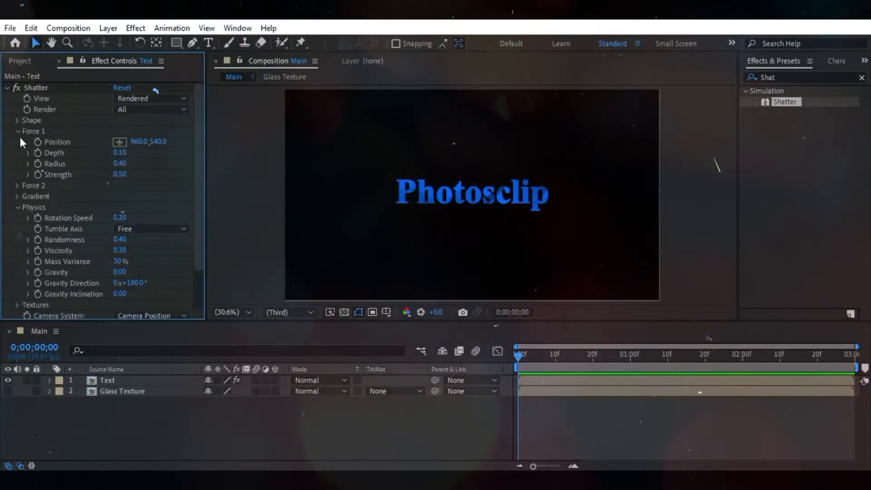
left_click(17, 207)
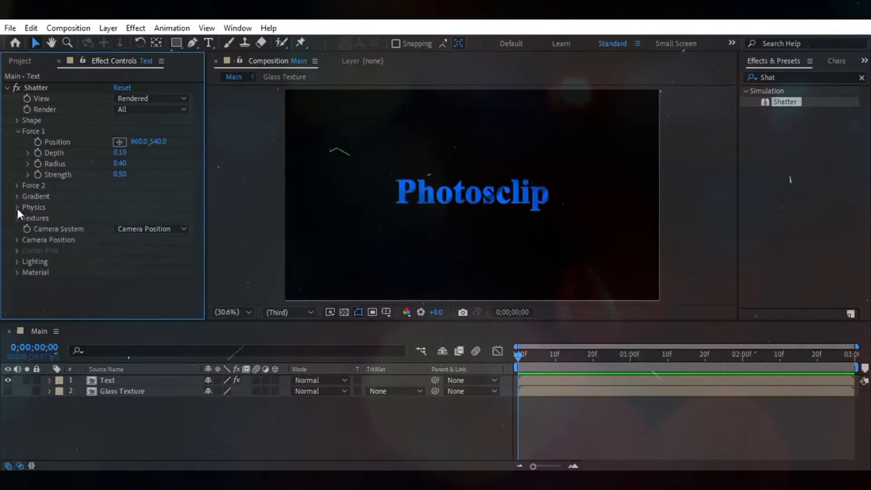
left_click(182, 415)
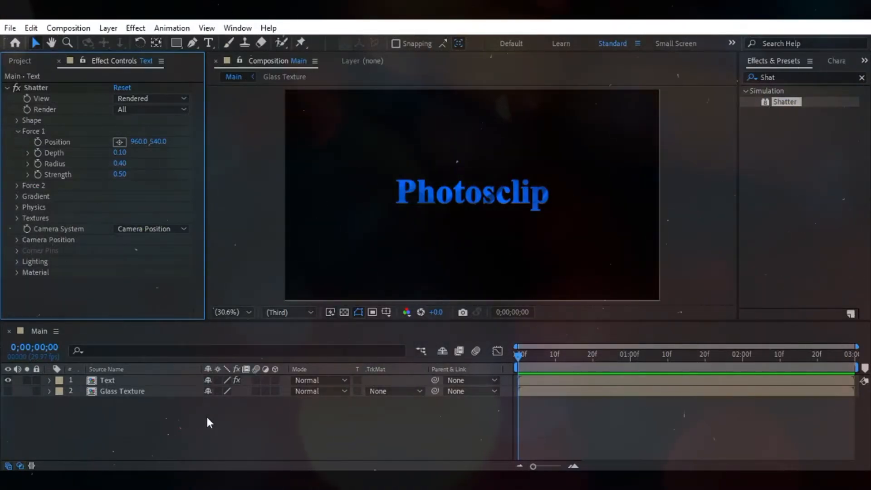
Open the Glass Texture composition and set its viewer magnification to 33.3%
left_click(121, 389)
double_click(129, 389)
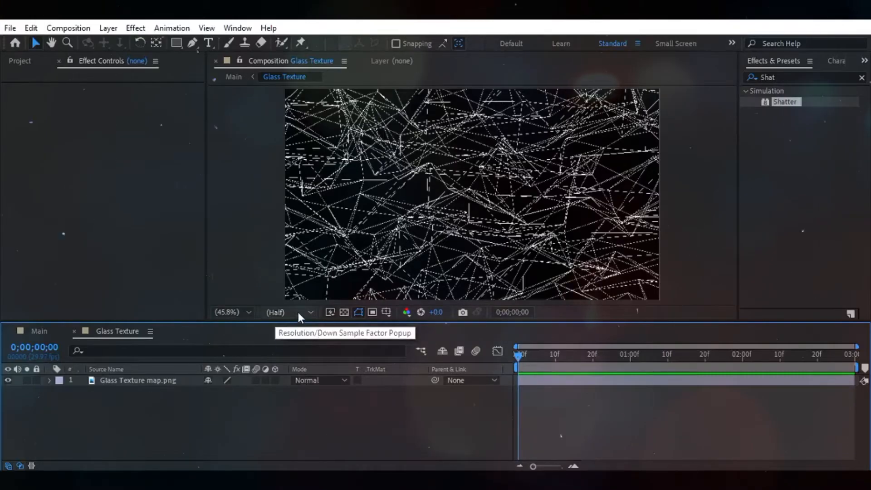
left_click(251, 312)
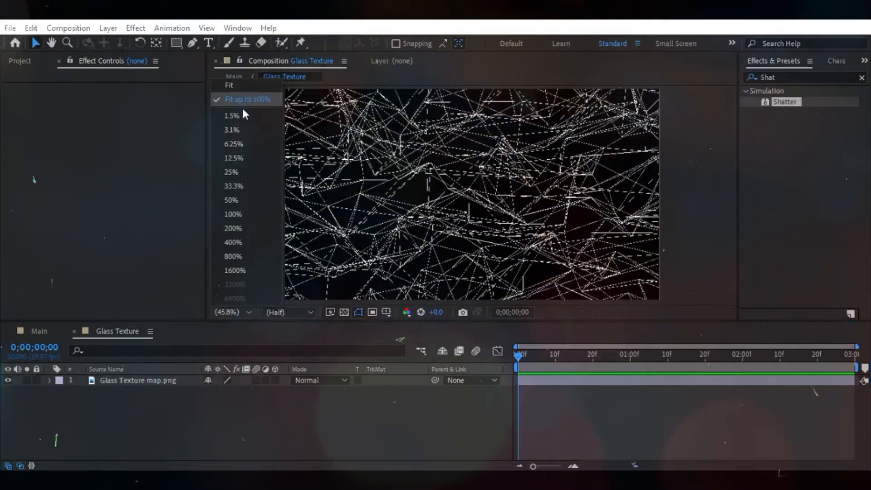
left_click(238, 173)
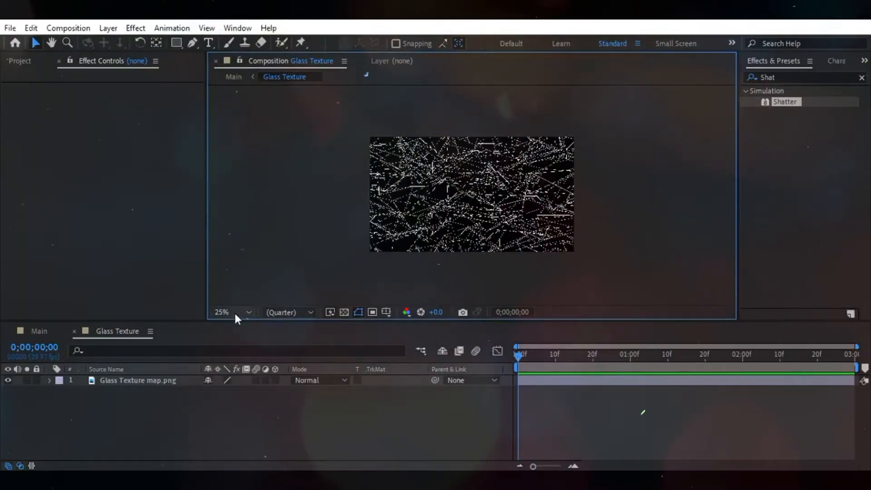
left_click(234, 311)
left_click(237, 189)
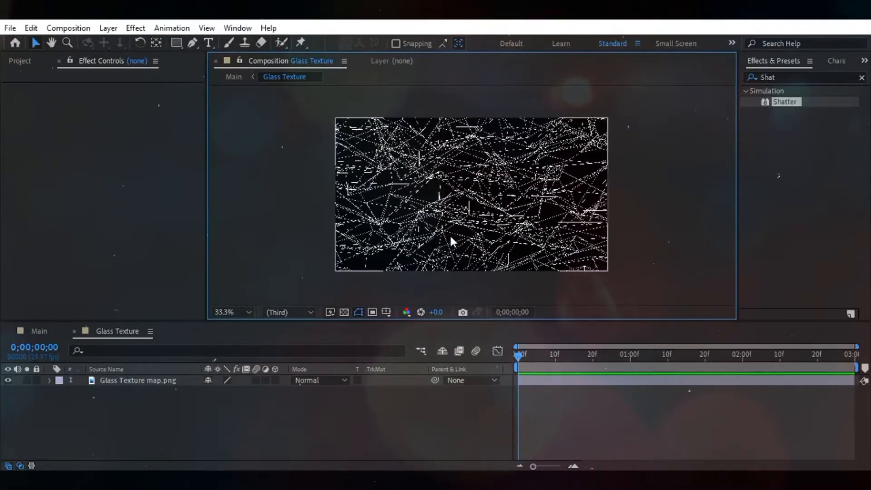
key("ctrl+t")
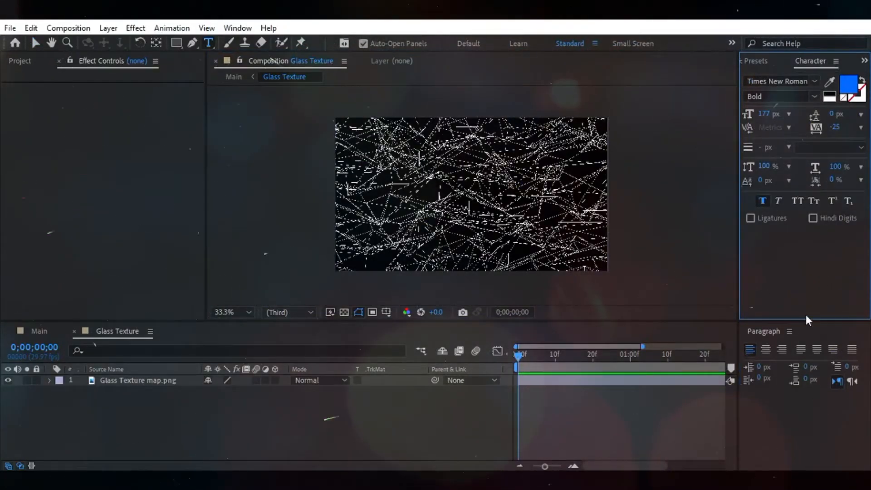
left_click(791, 331)
left_click(749, 171)
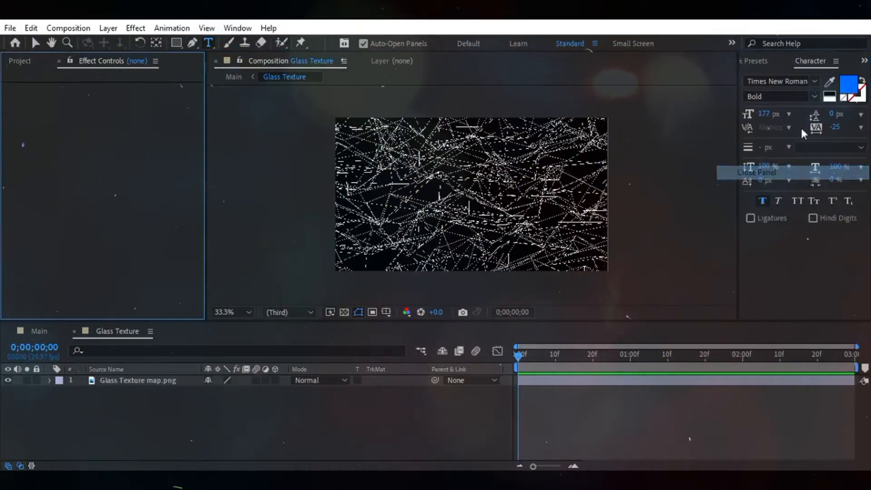
left_click(762, 62)
type("Shat")
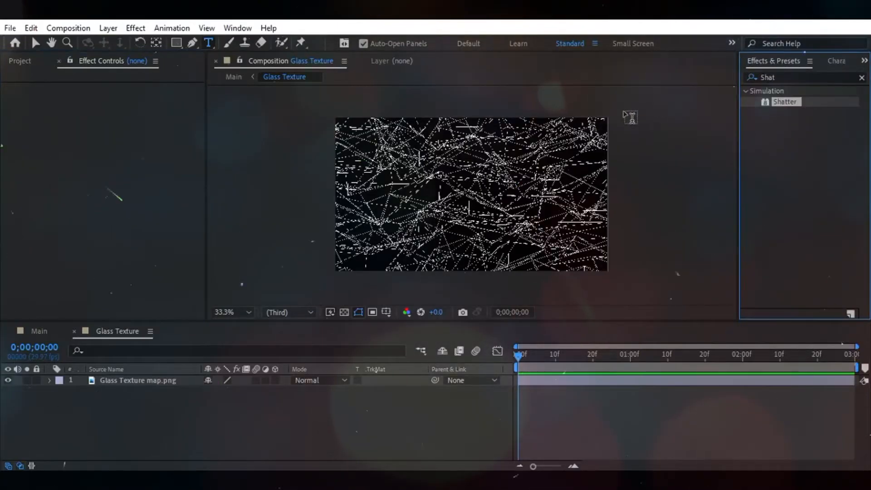
left_click(33, 42)
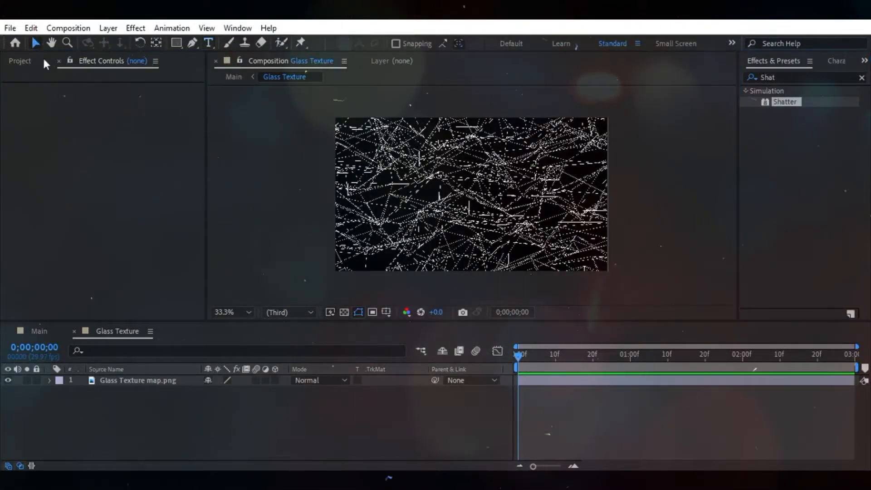
Enlarge the Glass Texture map.png layer around its centre past the composition's edges on all sides, and return to the Main composition
left_click(481, 206)
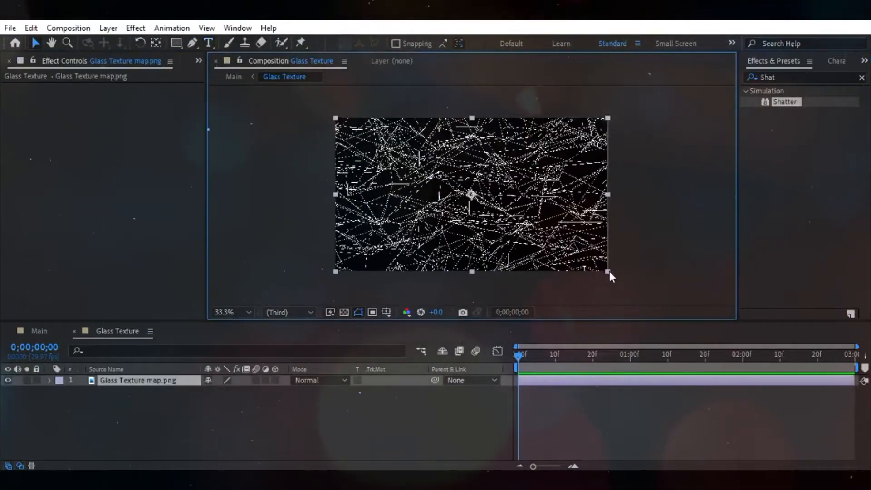
left_click_drag(609, 271, 640, 289)
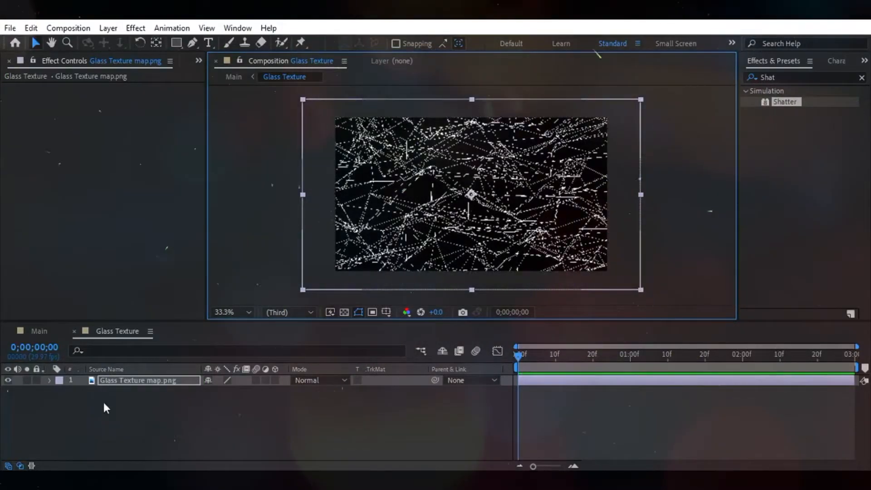
left_click(42, 330)
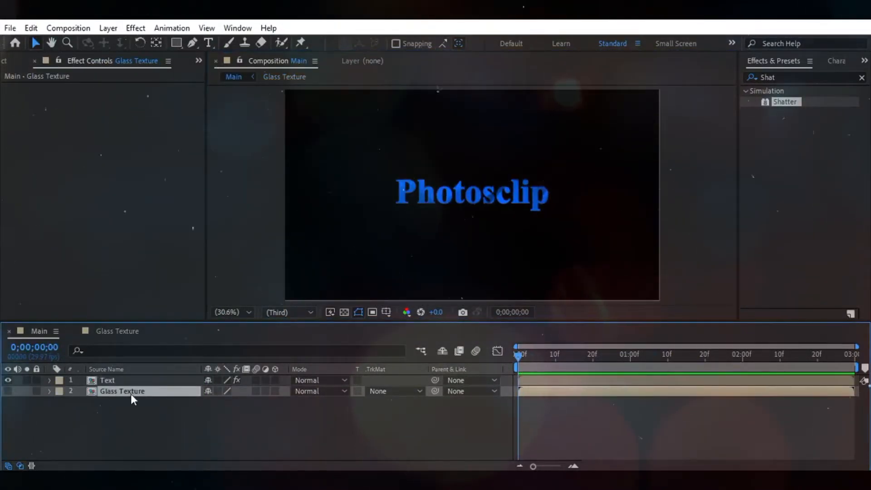
Set the X Position of Force 1 in the Text layer's Shatter effect to -83 and keyframe it at the first frame
left_click(128, 383)
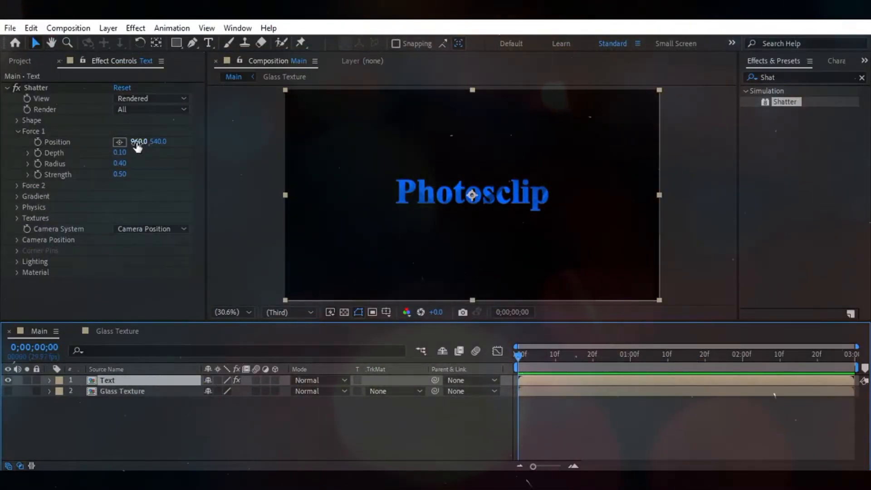
left_click_drag(135, 142, 2, 147)
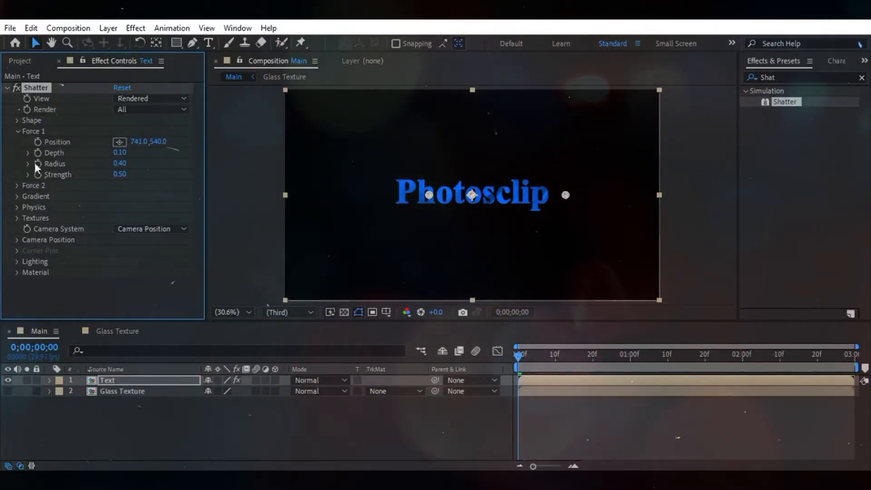
left_click_drag(134, 142, 44, 154)
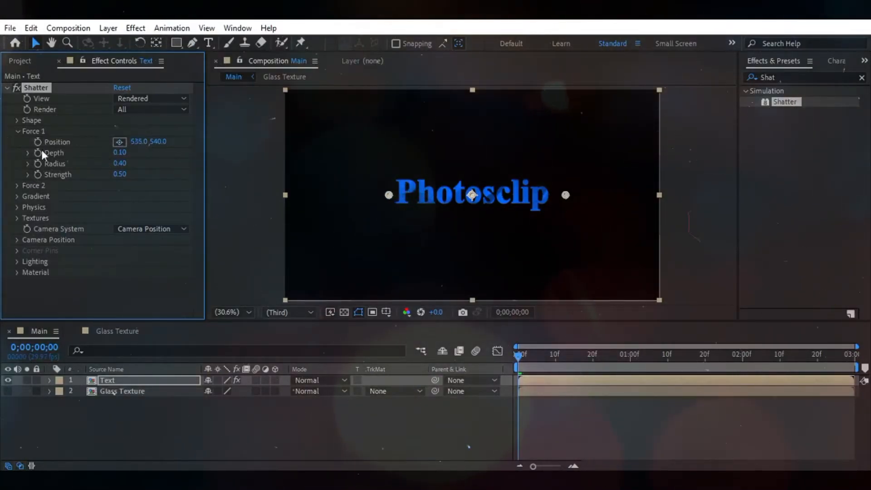
left_click(138, 143)
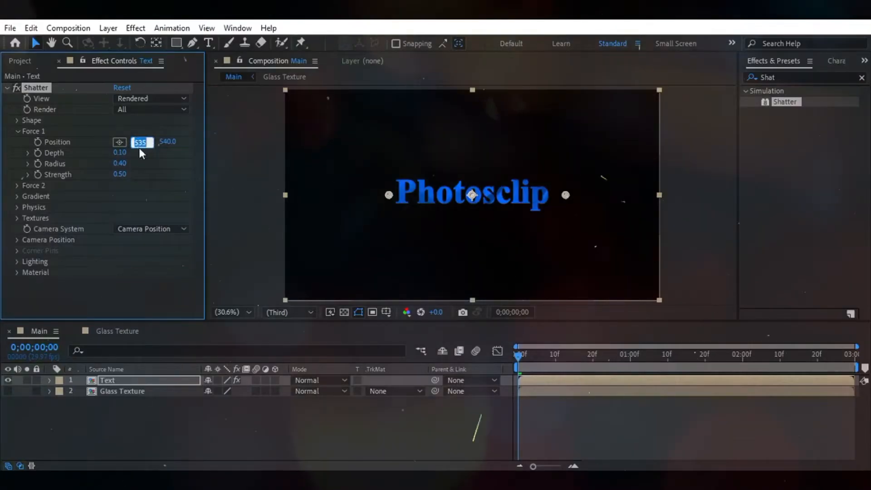
type("-8")
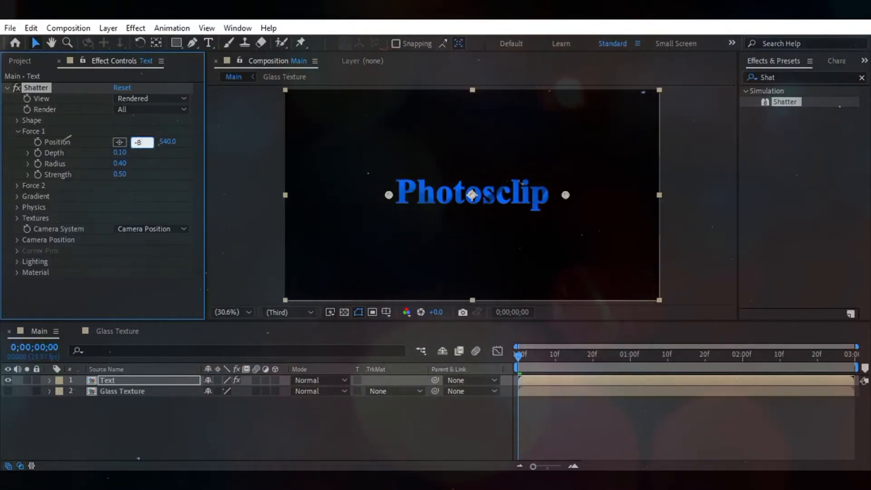
type("3")
key("Return")
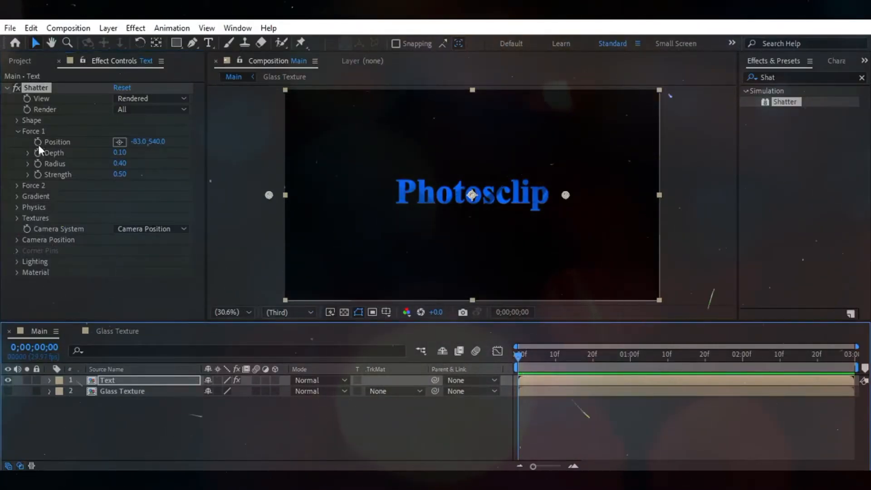
left_click(38, 142)
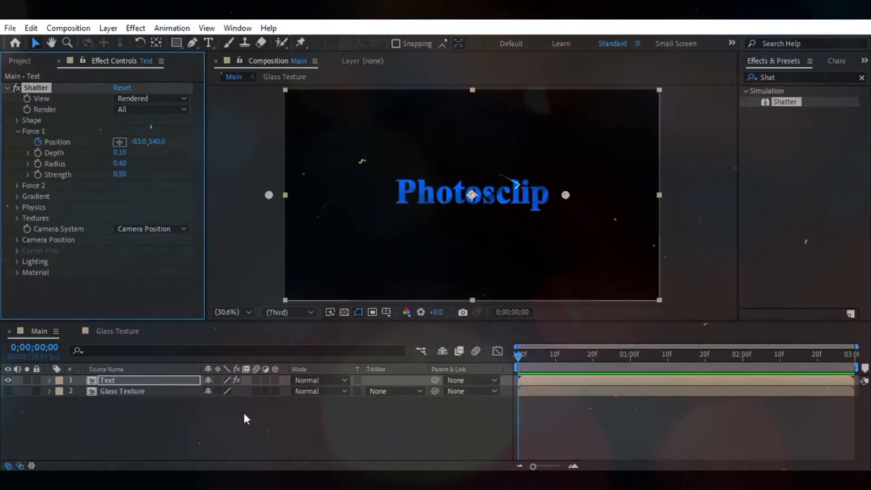
Keyframe the Text layer's Force 1 X Position at 958 at 0;00;01;18 in the Shatter effect
left_click_drag(520, 356, 699, 365)
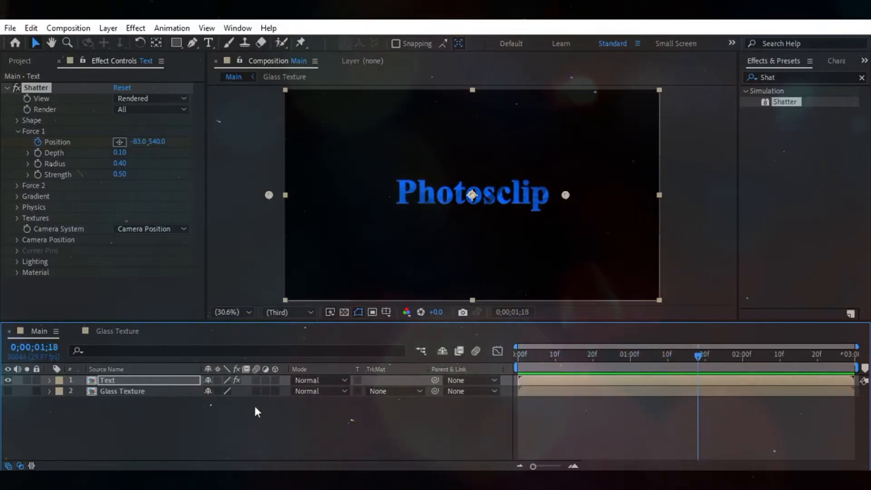
left_click(138, 142)
type("958")
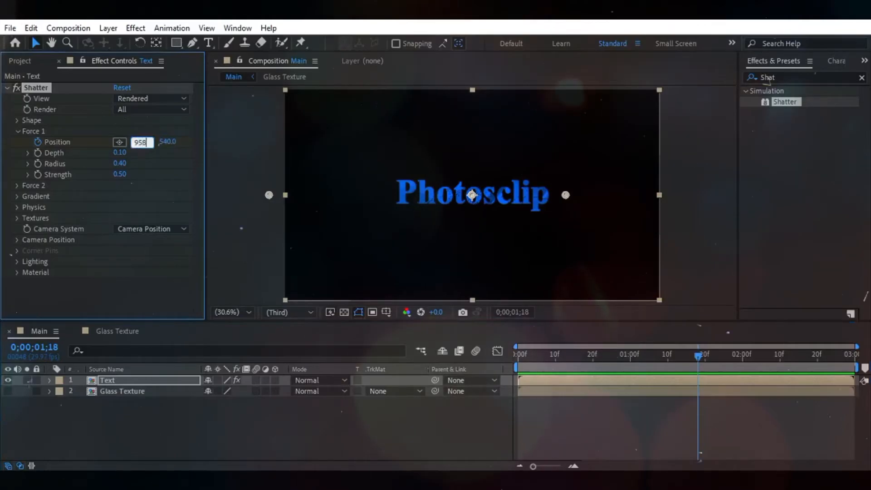
key("Return")
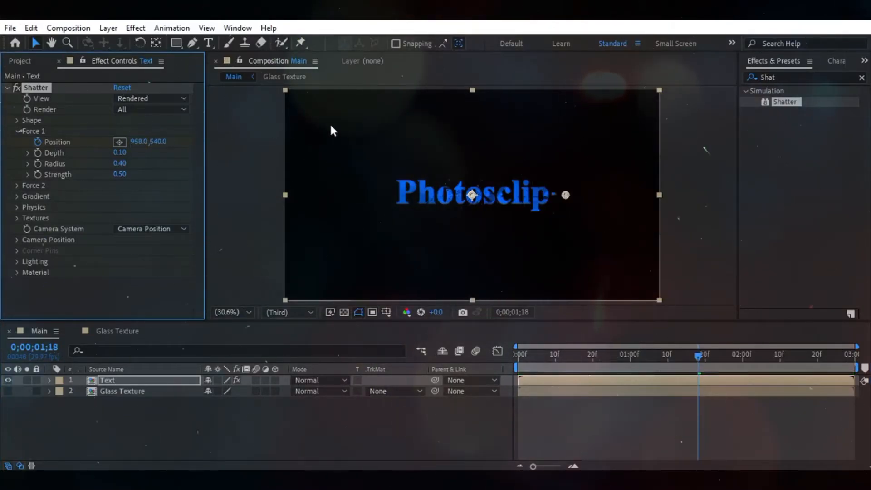
Preview the shatter animation from the first frame, and inspect the text at 0;00;01;18 and 0;00;00;23
left_click(358, 410)
left_click_drag(697, 358, 500, 375)
key("space")
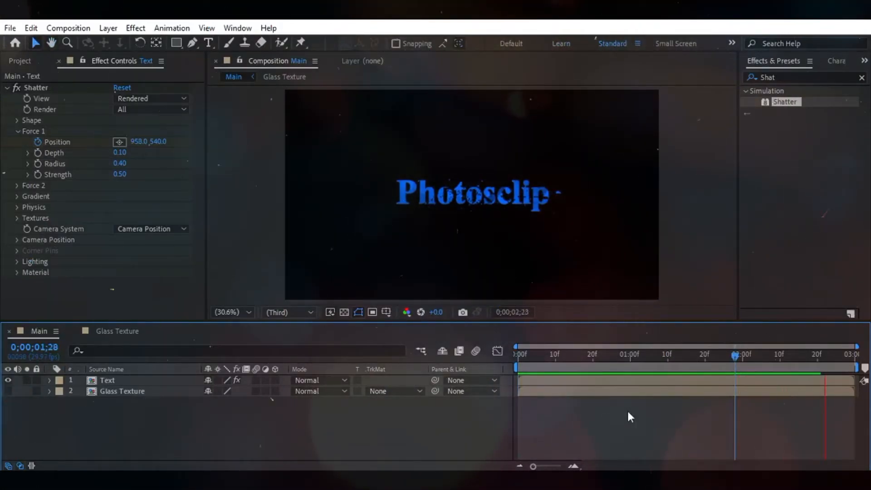
left_click_drag(684, 358, 697, 358)
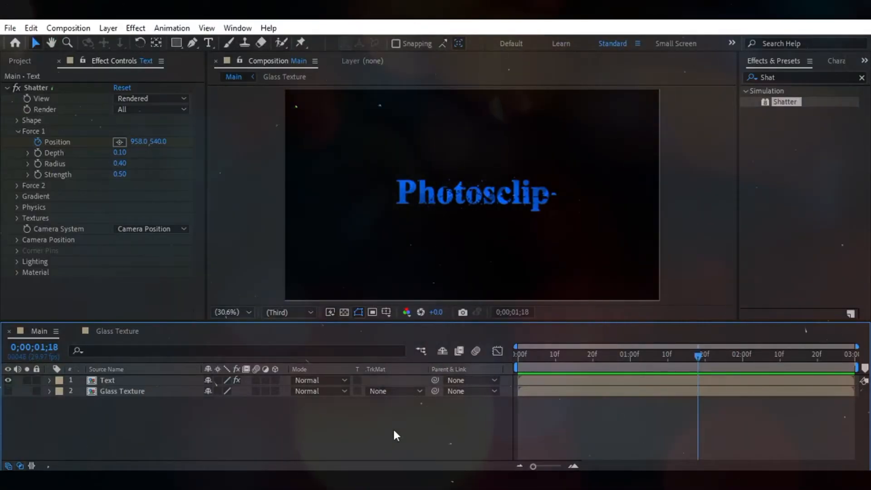
left_click_drag(698, 355, 604, 385)
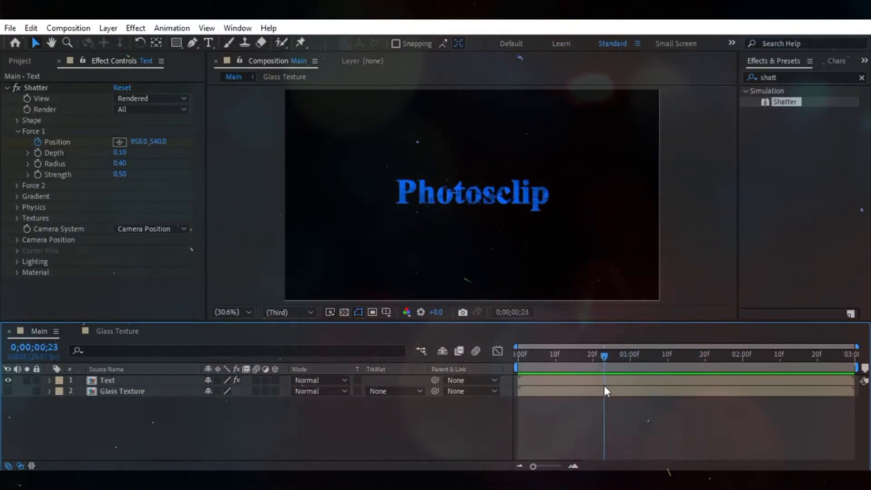
Apply Easy Ease to both Force 1 Position keyframes of the Text layer, and collapse the layer's properties
left_click(167, 380)
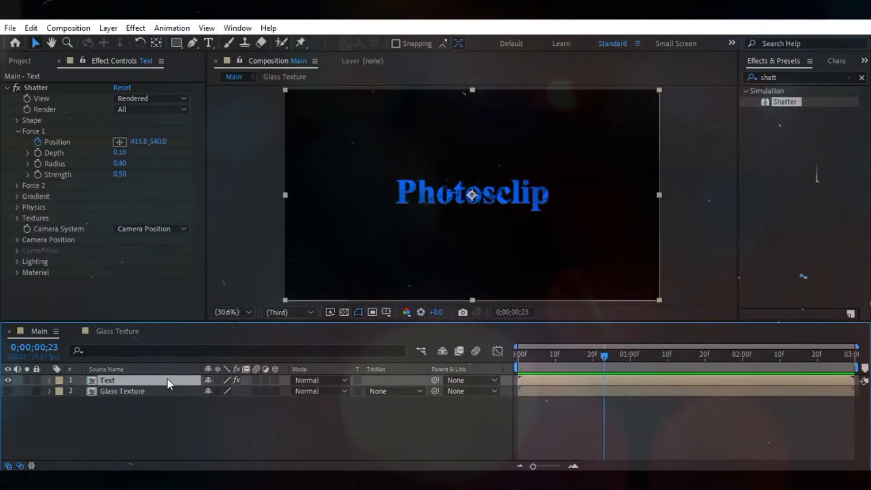
key("u")
left_click_drag(715, 400, 508, 408)
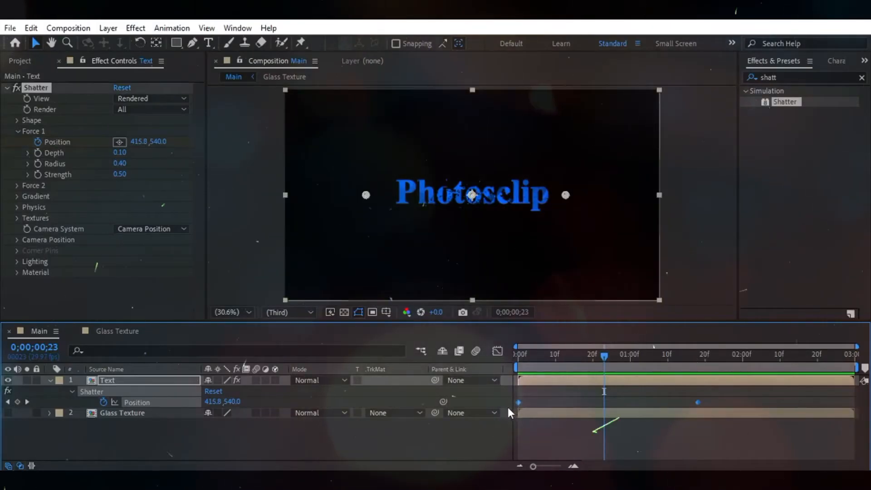
left_click(49, 380)
left_click(353, 447)
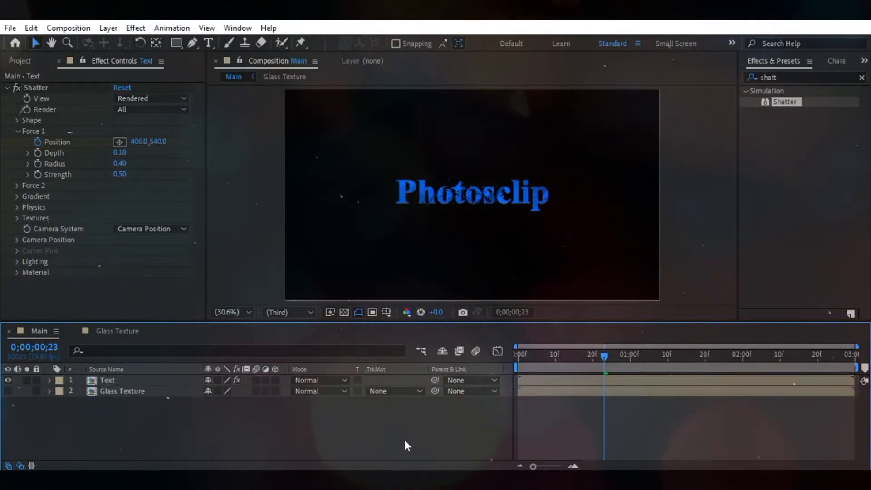
Search the effects for "CC l" and apply CC Light Sweep to the Text layer
left_click(794, 79)
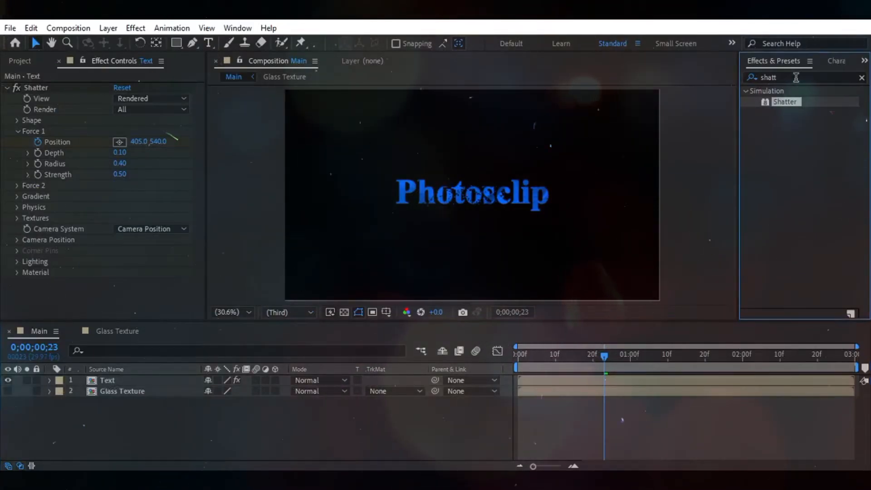
left_click_drag(796, 77, 743, 78)
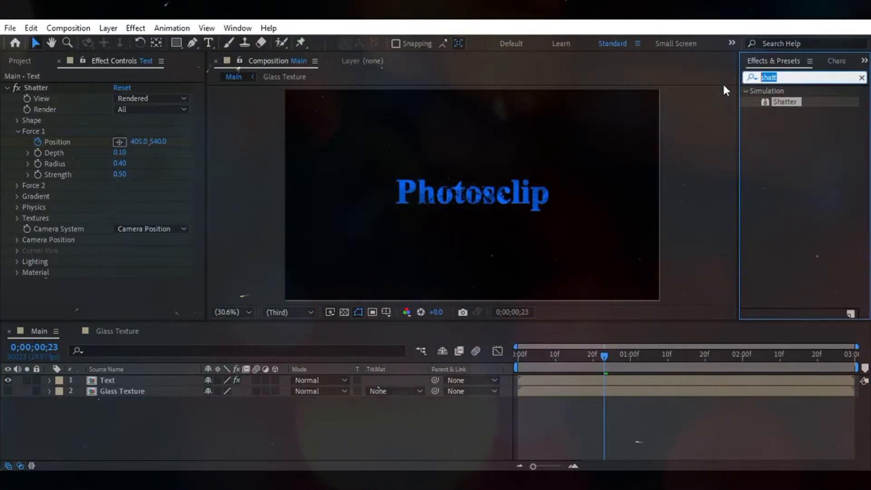
type("CC")
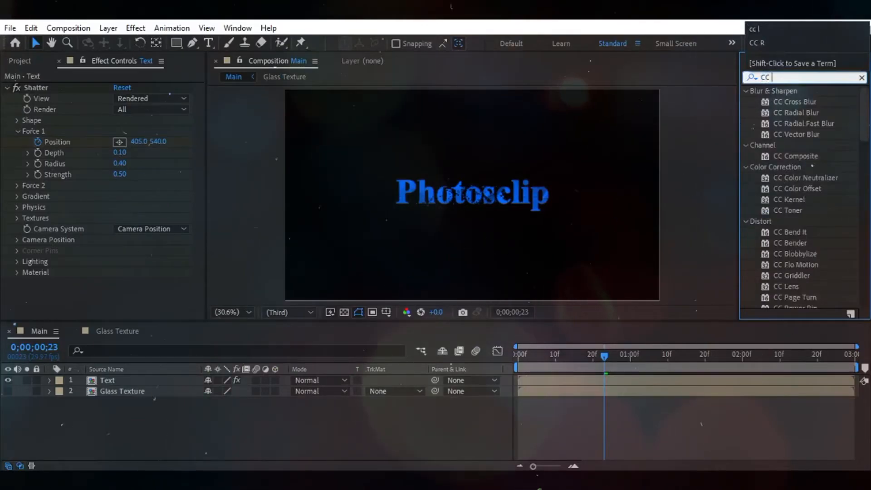
type(" l")
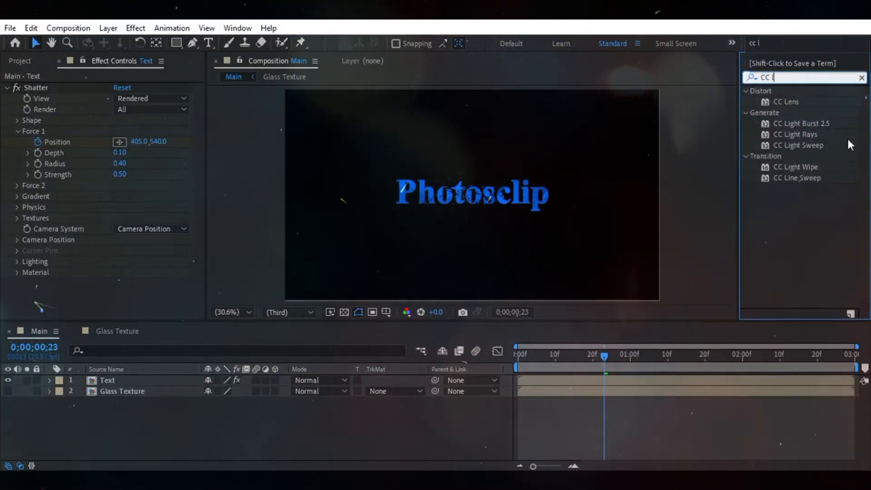
left_click(834, 144)
left_click_drag(812, 146, 494, 196)
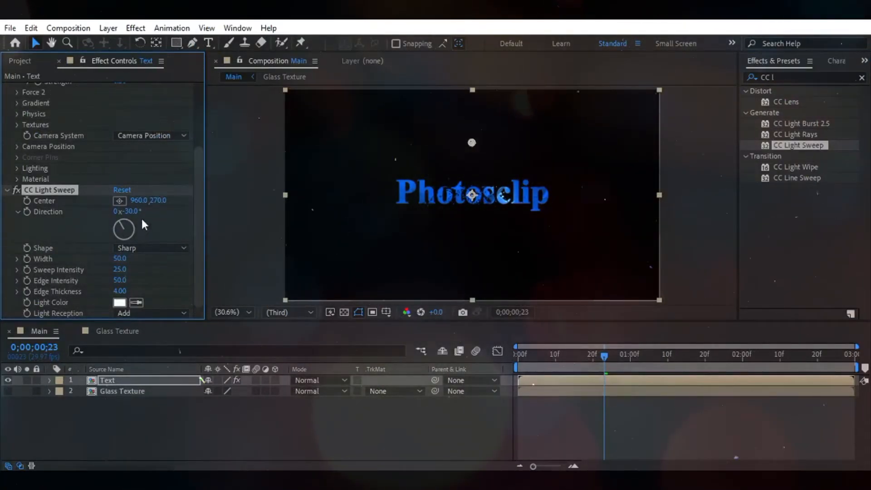
Set the Center of the CC Light Sweep effect to 832, 300
left_click(135, 202)
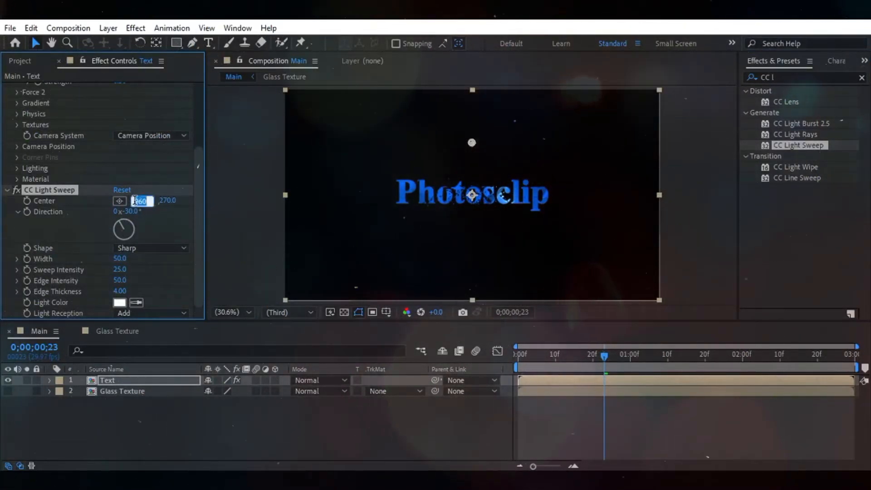
type("832")
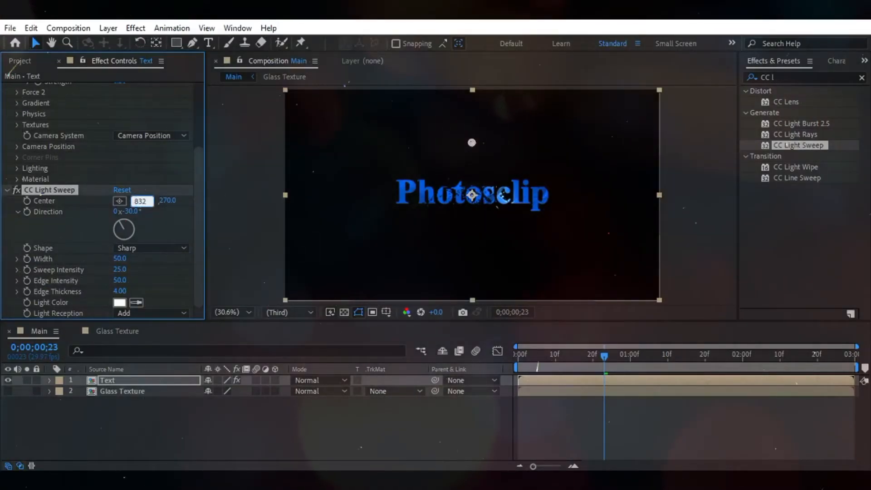
key("Return")
left_click(158, 200)
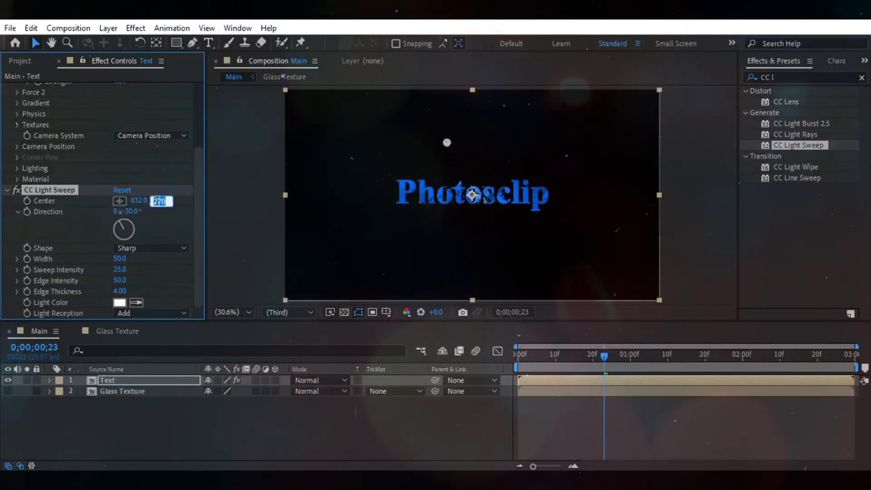
type("300")
key("Return")
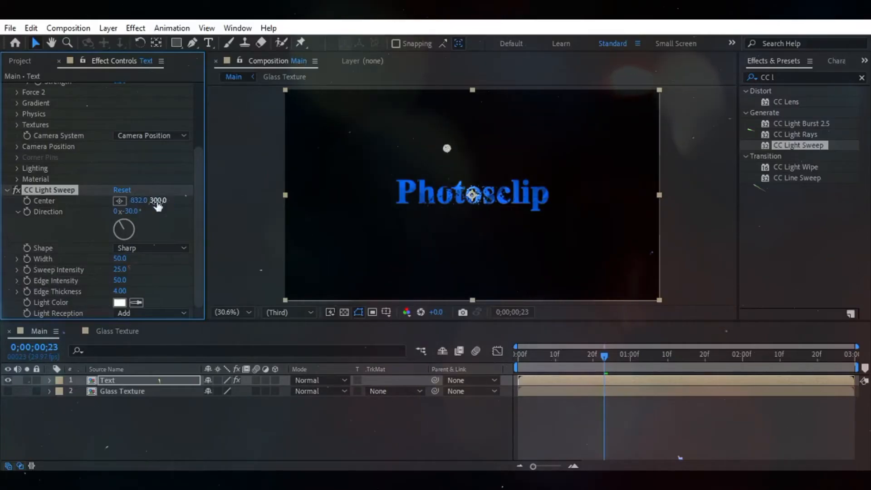
Set the CC Light Sweep Width to 122 and its Sweep Intensity to 16
left_click(119, 258)
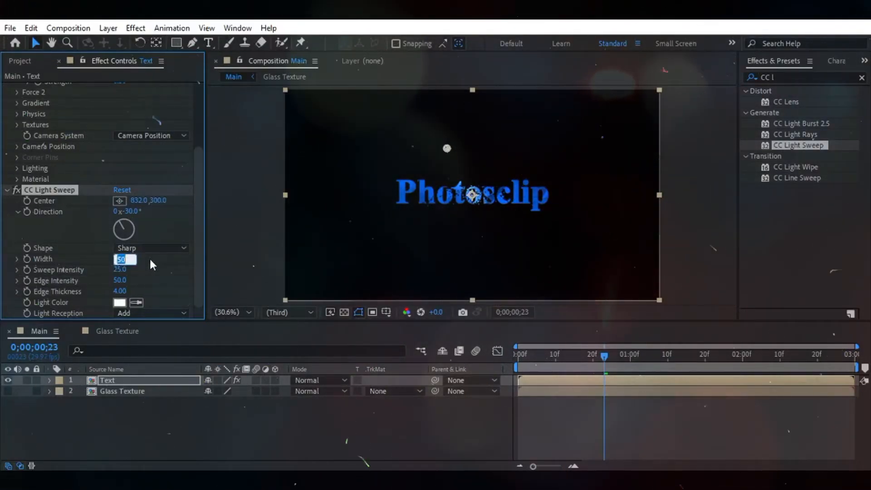
type("122.")
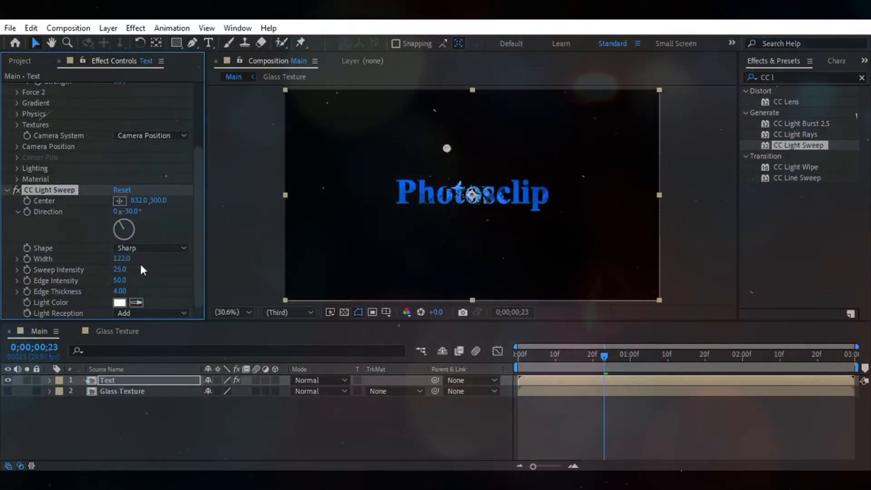
left_click(117, 269)
type("16")
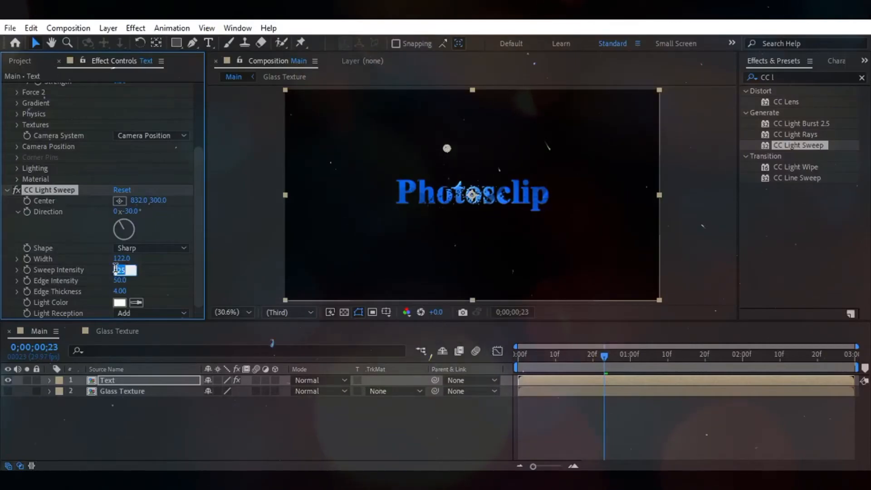
key("Return")
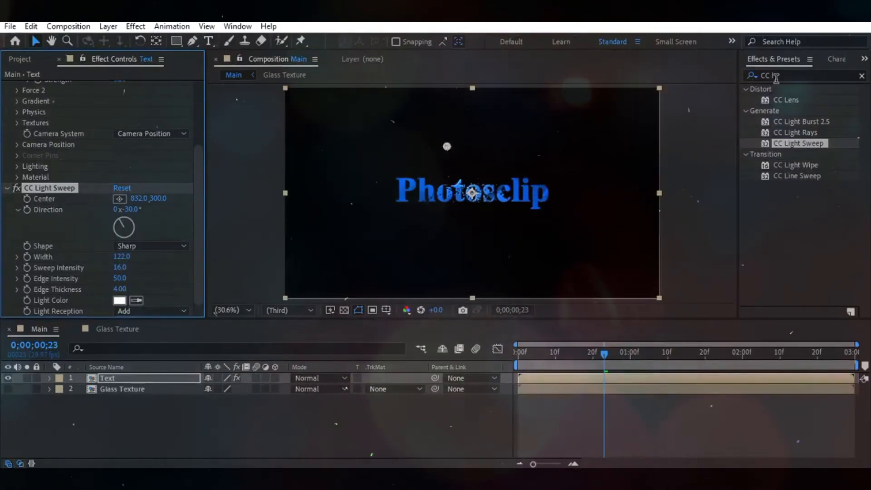
Search the effects for "Glo" and apply the Stylize Glow effect to the Text layer
left_click_drag(782, 76, 725, 77)
key("BackSpace")
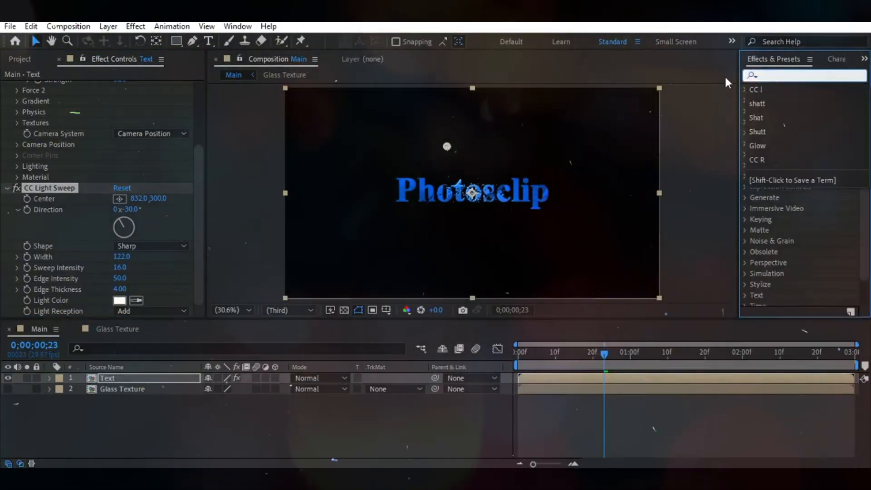
type("Gl")
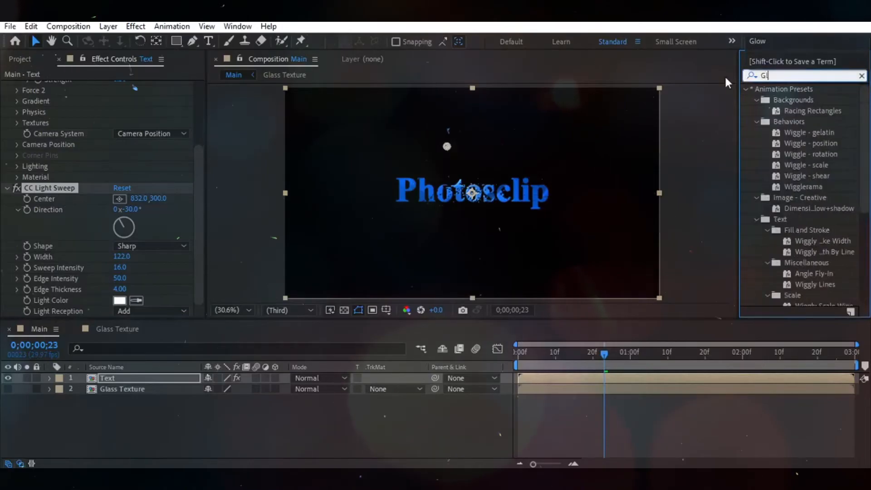
type("o")
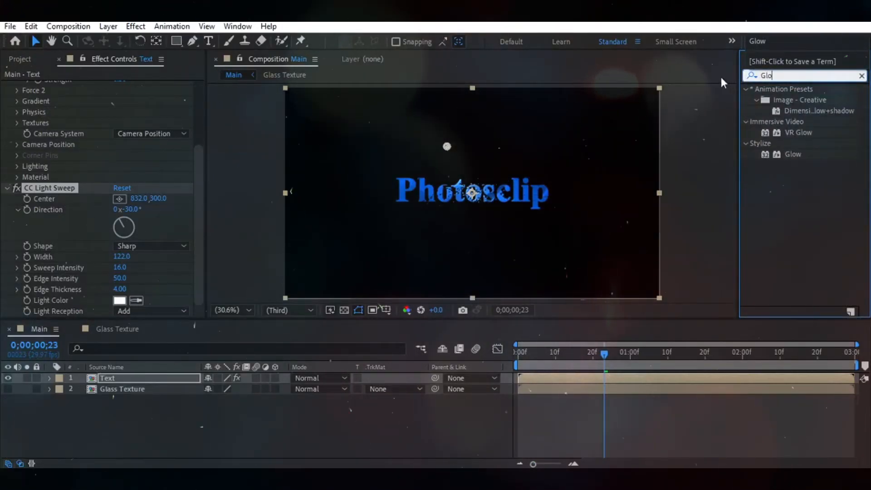
left_click_drag(793, 154, 482, 178)
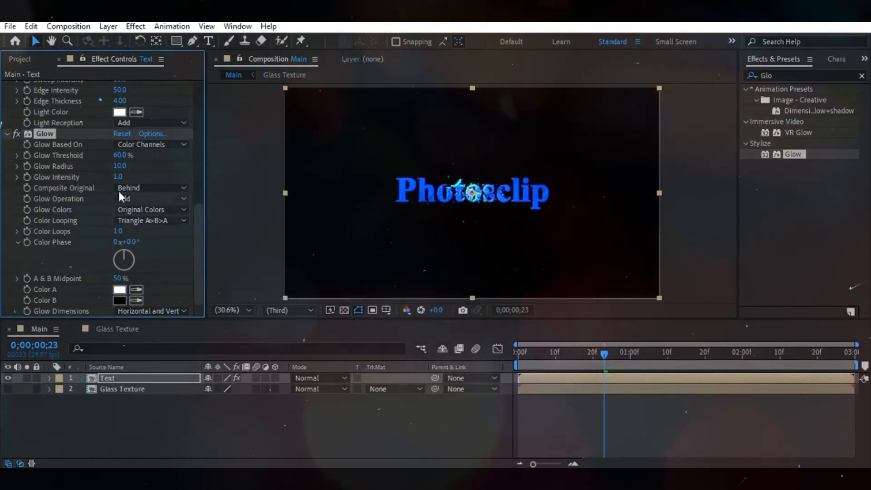
Set the Glow effect's Intensity to 0.6, Radius to 23 and Threshold to 67.1%
left_click(118, 176)
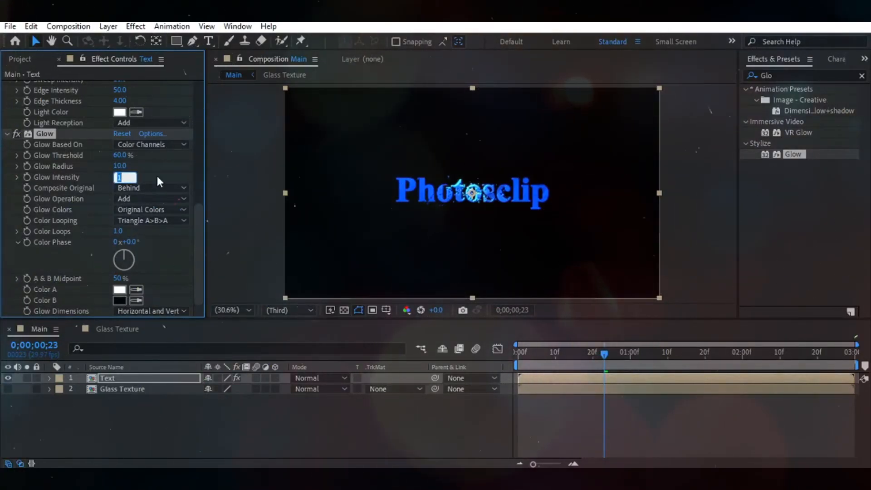
type("0.6")
key("Return")
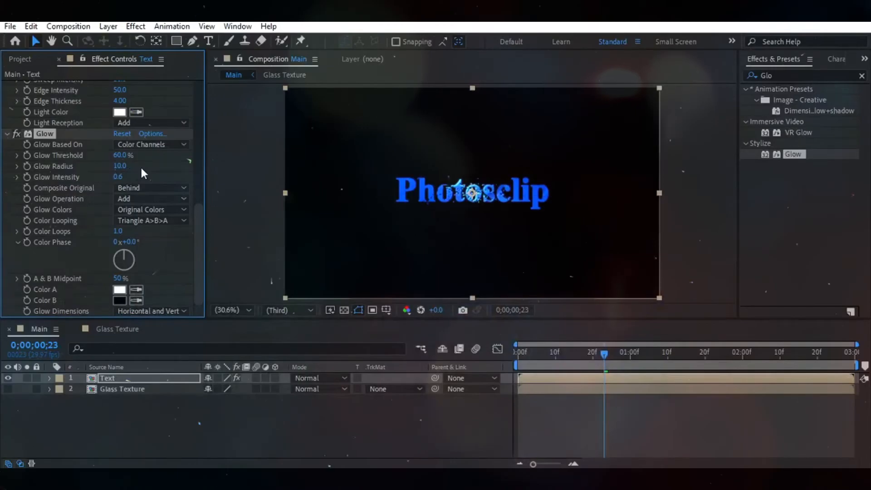
left_click(119, 166)
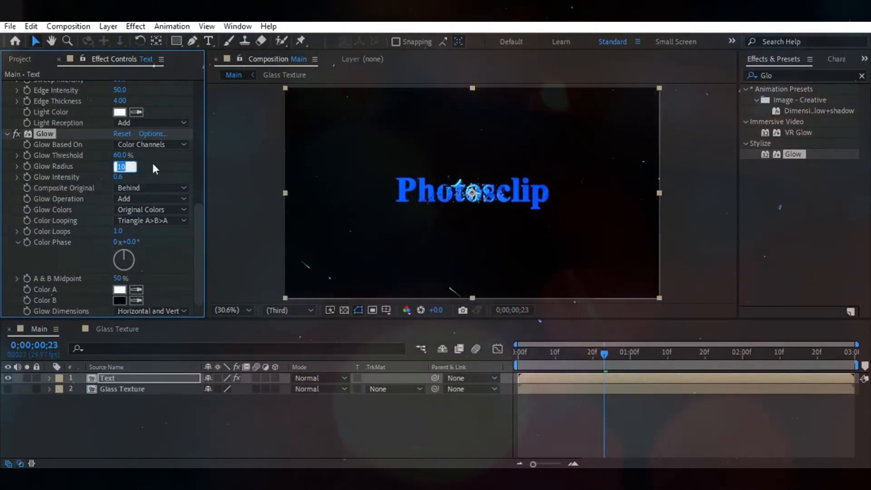
type("23.")
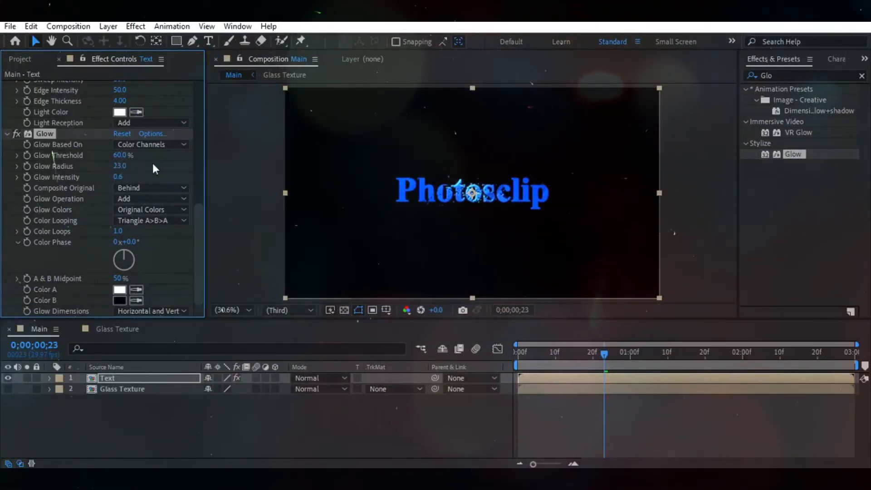
left_click(120, 156)
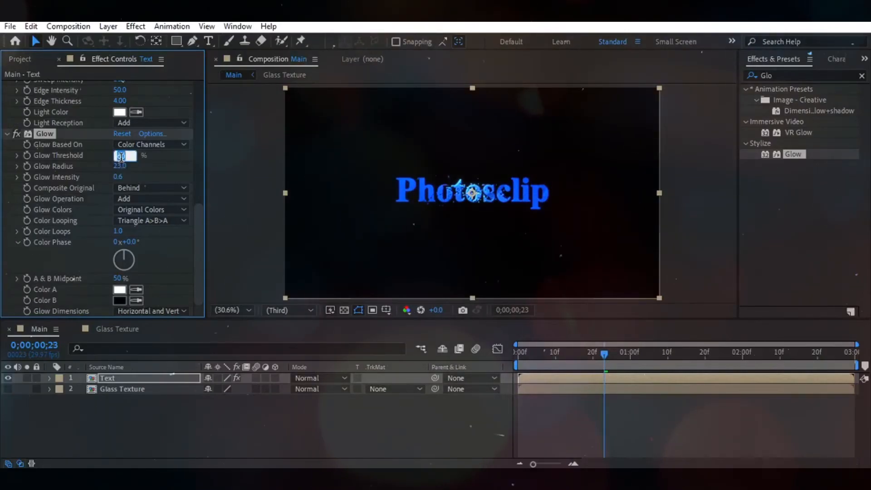
type("67")
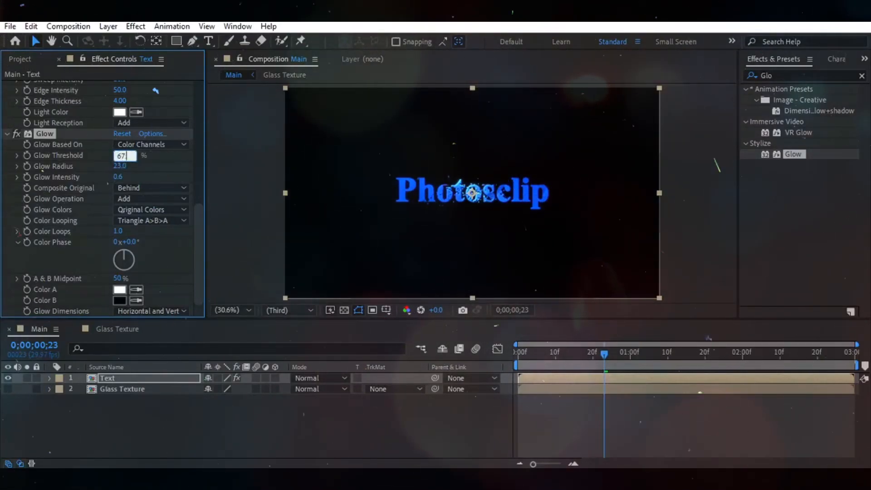
key("Return")
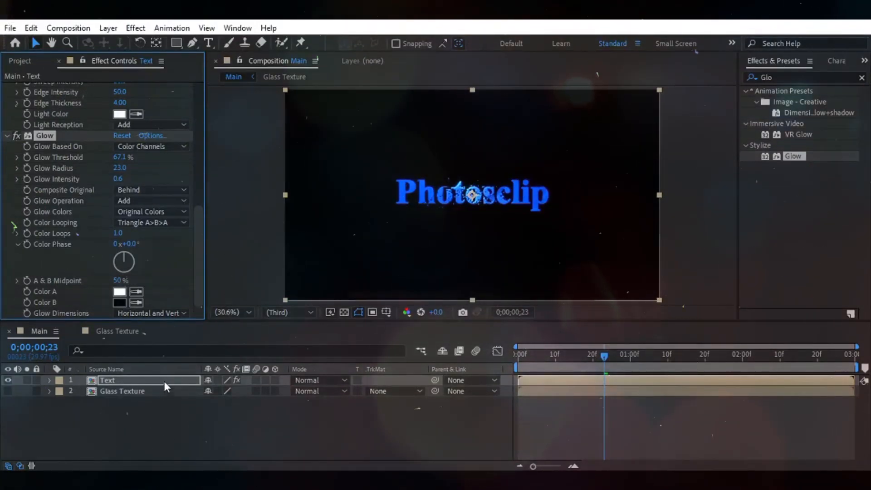
Start keyframing the Text layer's Scale at 0;00;00;00 with a value of 84%
left_click(167, 380)
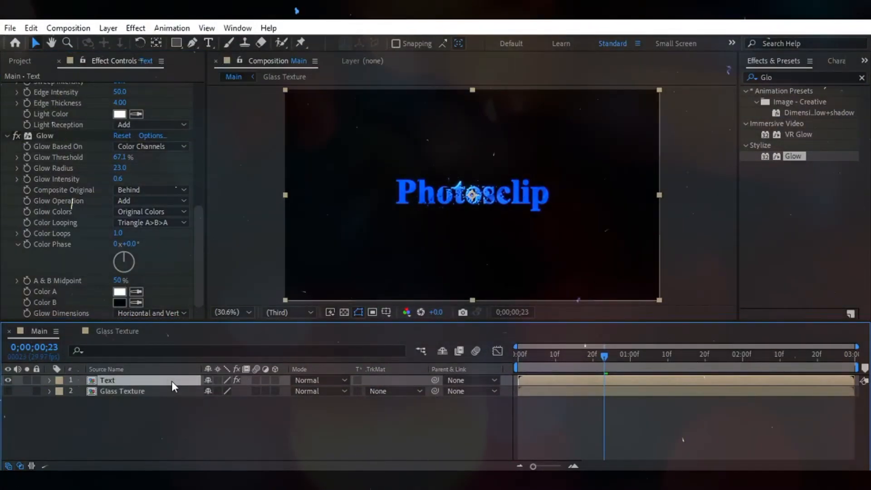
key("s")
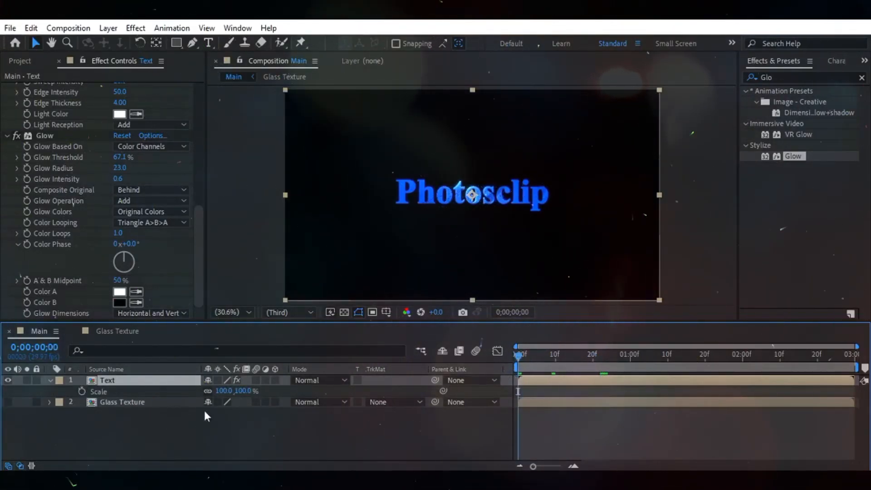
left_click(82, 391)
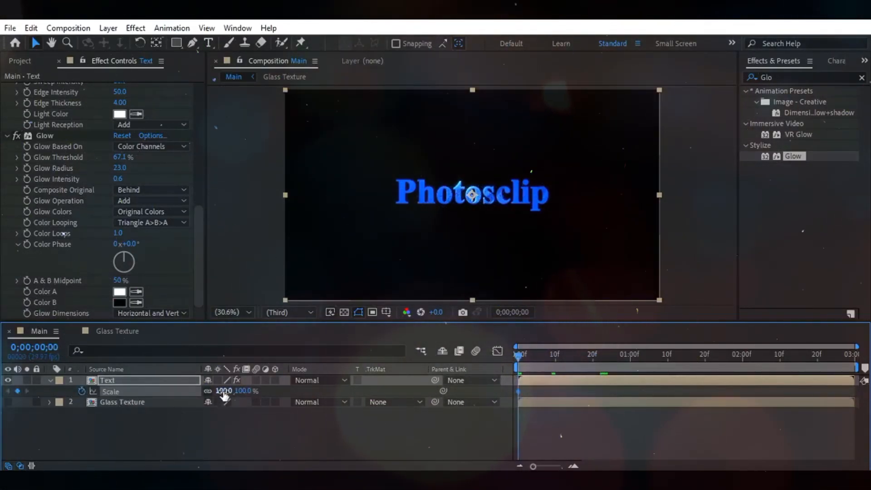
left_click_drag(224, 390, 218, 396)
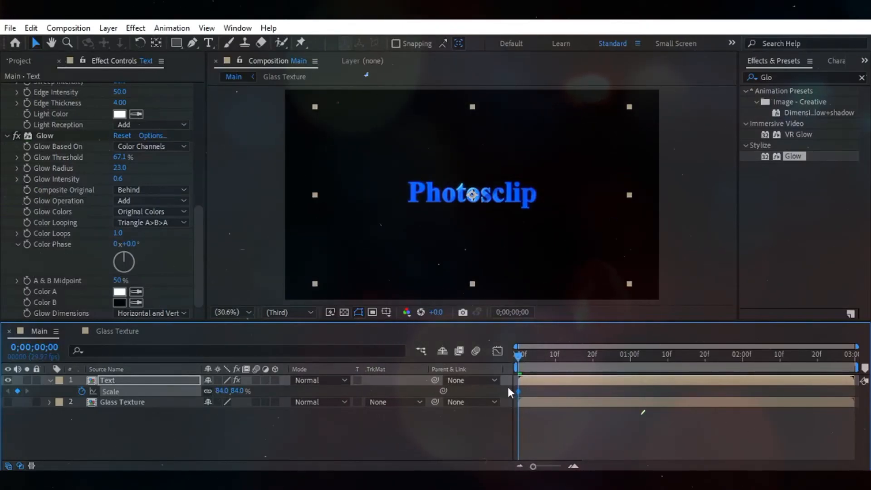
Add a second Scale keyframe of 114% to the Text layer at 0;00;00;08
left_click_drag(524, 357, 548, 360)
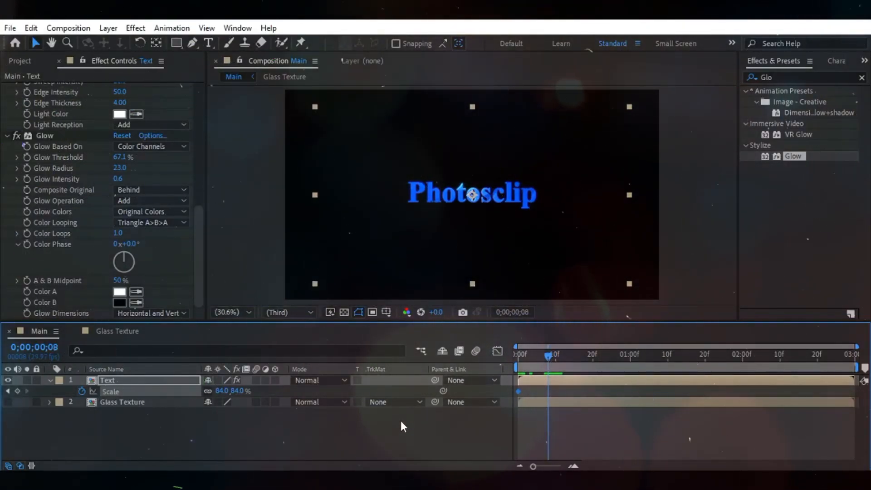
mouse_move(548, 359)
left_mouse_down()
mouse_move(851, 363)
mouse_move(547, 372)
left_mouse_up()
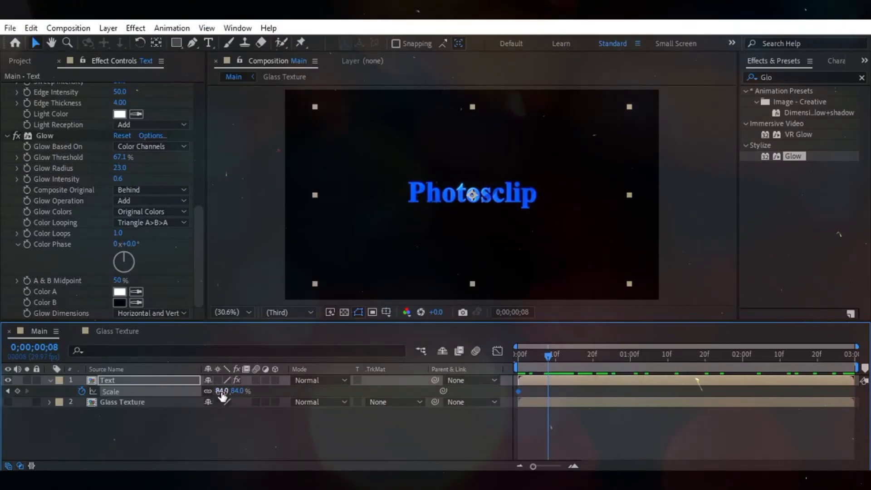
left_click_drag(222, 391, 242, 394)
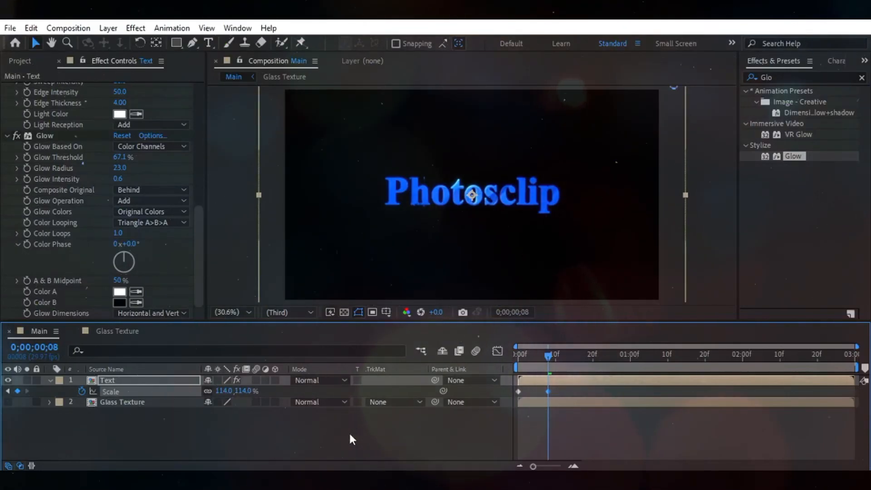
left_click(362, 438)
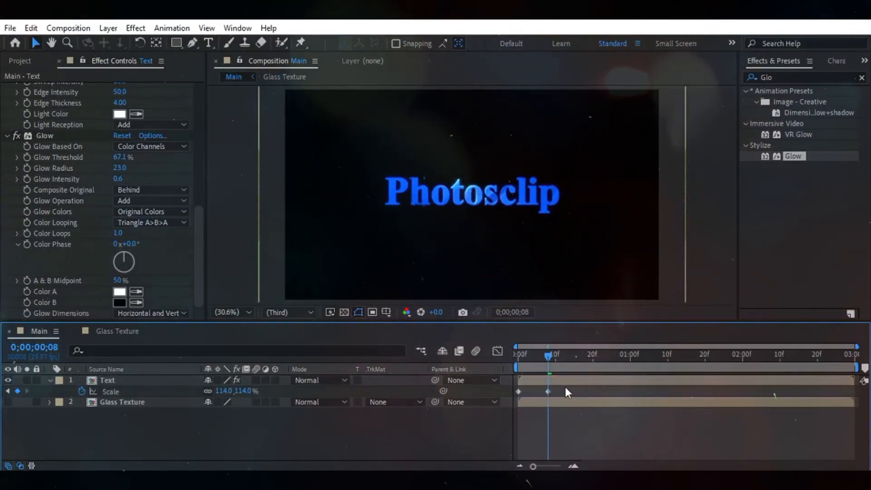
Apply Easy Ease to both Scale keyframes and reshape their speed graph into an early peak near frame 1 with a long slowdown
left_click(518, 392)
key("F9")
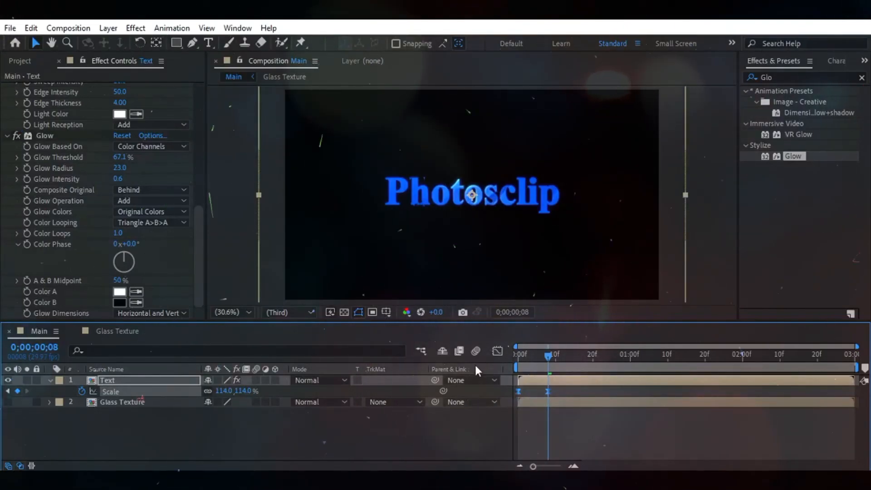
left_click(497, 351)
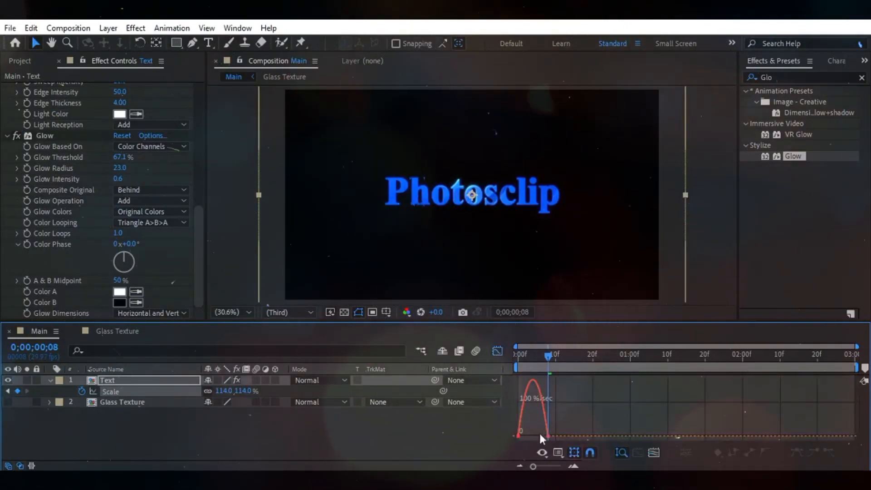
left_click(652, 451)
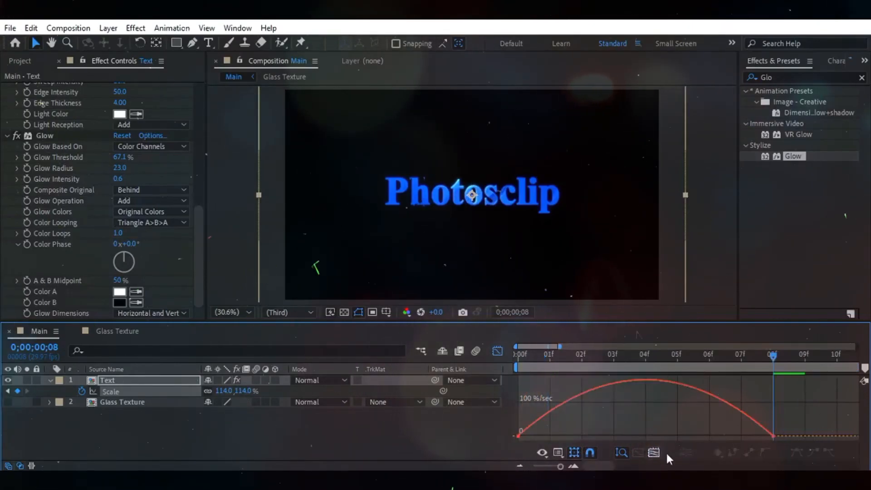
left_click_drag(771, 435, 539, 434)
left_click_drag(645, 435, 632, 437)
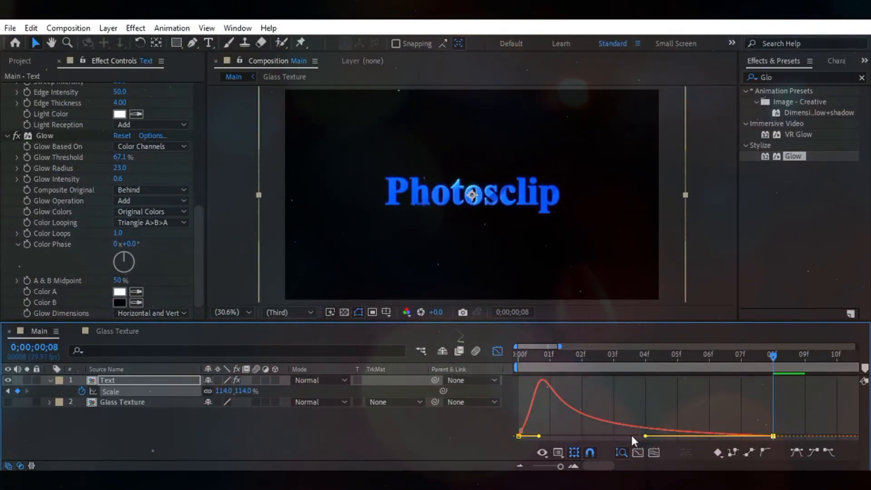
left_click(497, 350)
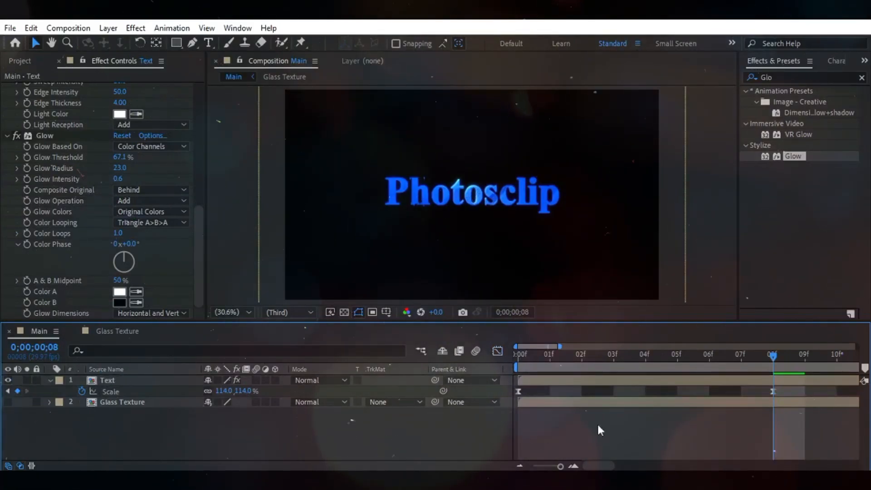
Play back the title animation from the first frame to check the eased scaling
left_click_drag(774, 355, 645, 355)
key("Home")
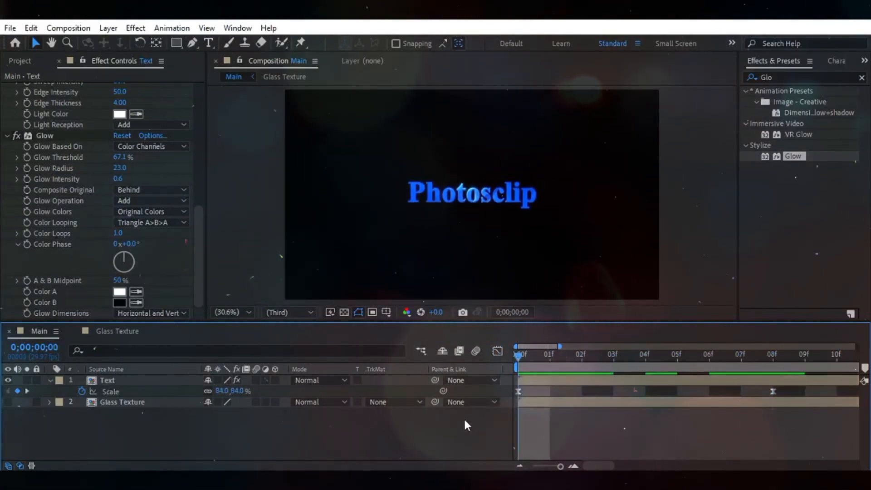
key("space")
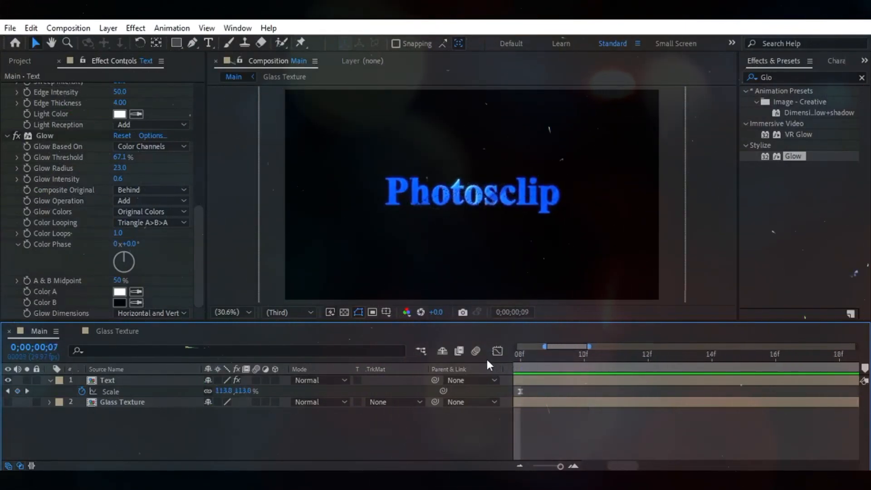
key("space")
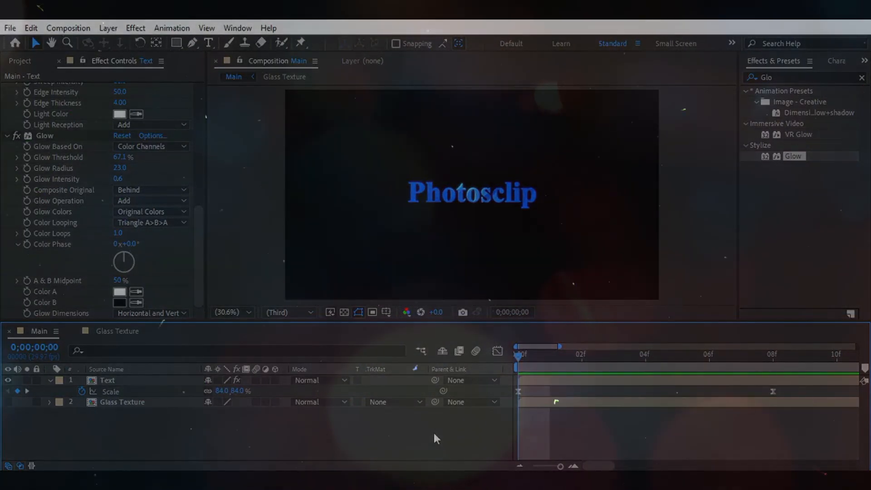